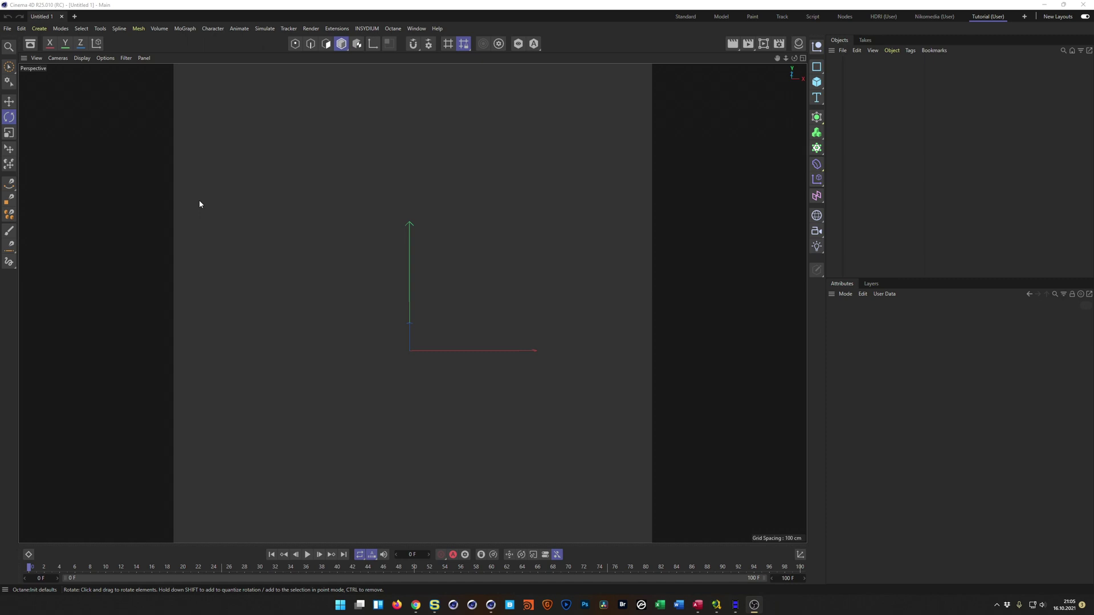
Step: Show the Asset Browser and check the subcategories of the Nikomedia Scene Rig category
{"action": "left_click", "coordinate": [30, 43]}
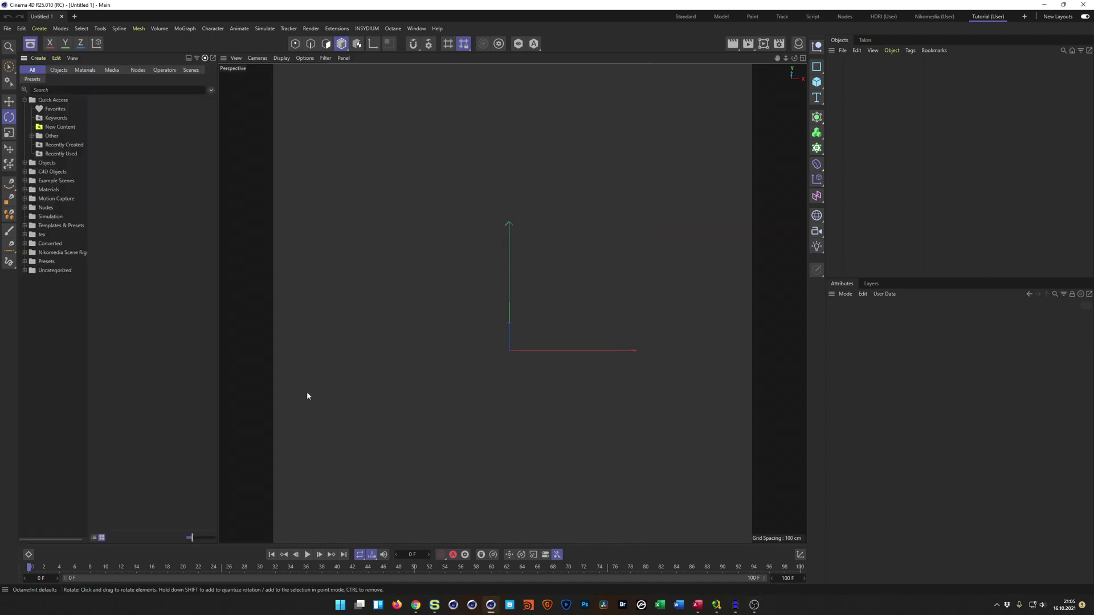
{"action": "left_click", "coordinate": [24, 252]}
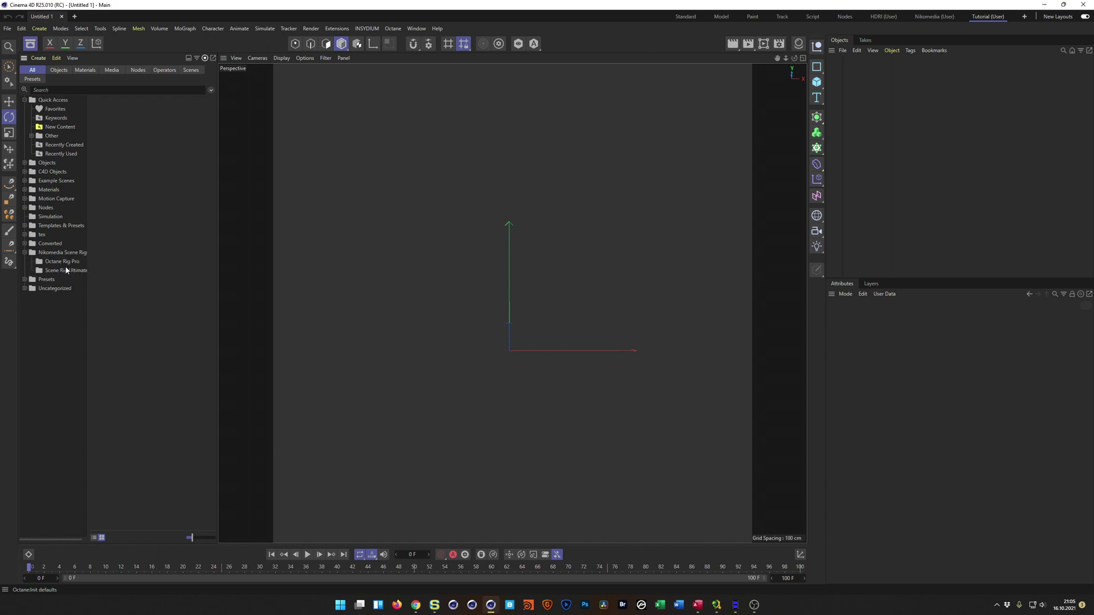
{"action": "left_click", "coordinate": [25, 253]}
Step: Start a new asset category with a newly created database, browsing to the _C4DLib\Asset_Browser folder on drive E as its location
{"action": "left_click", "coordinate": [38, 58]}
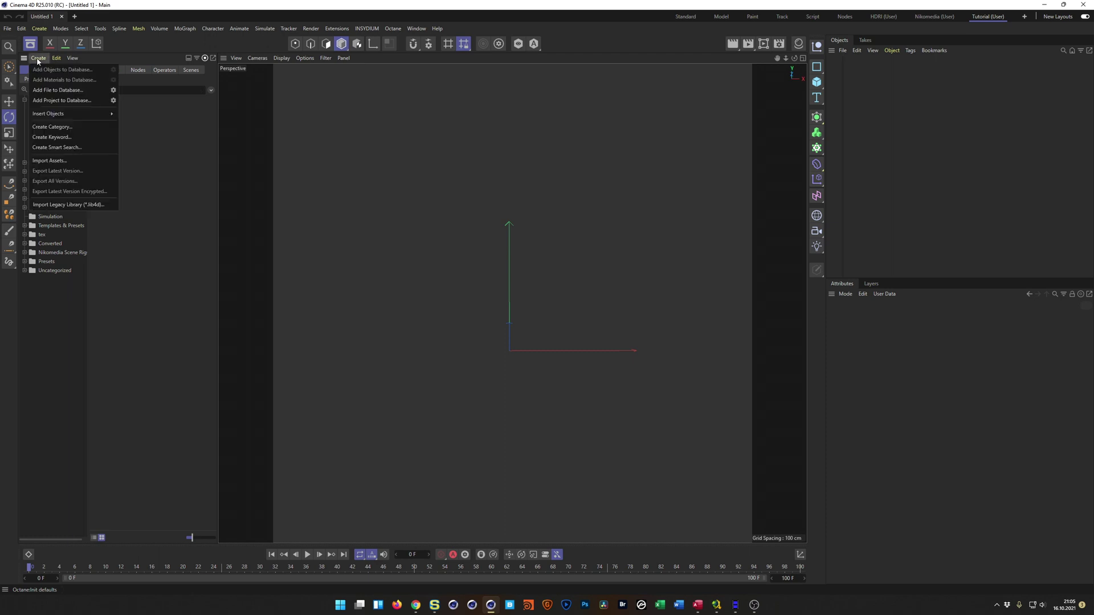
{"action": "left_click", "coordinate": [74, 130]}
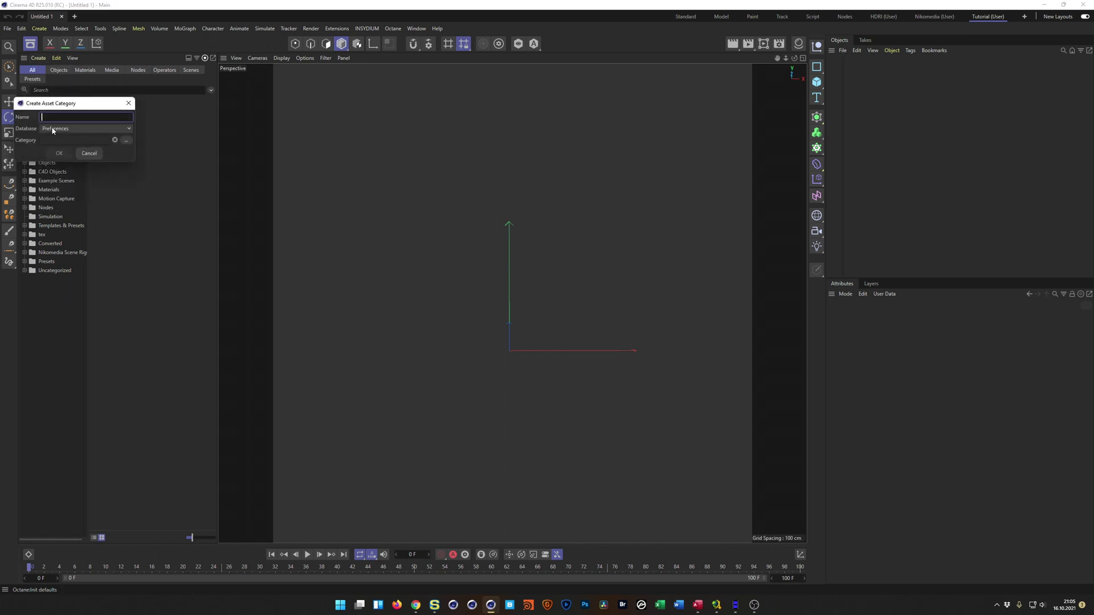
{"action": "left_click", "coordinate": [58, 129]}
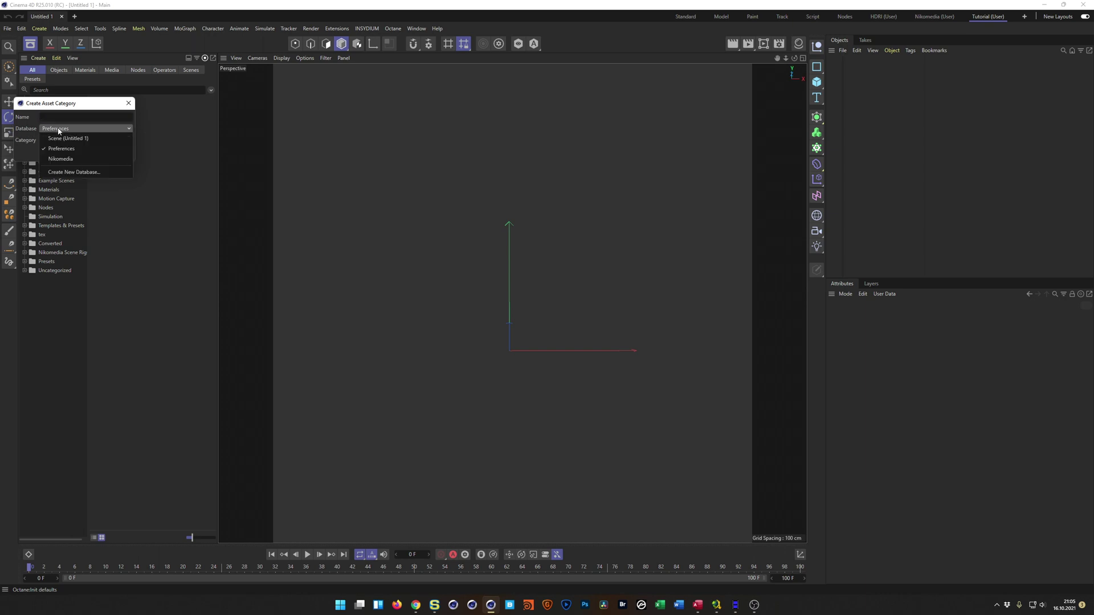
{"action": "left_click", "coordinate": [76, 174]}
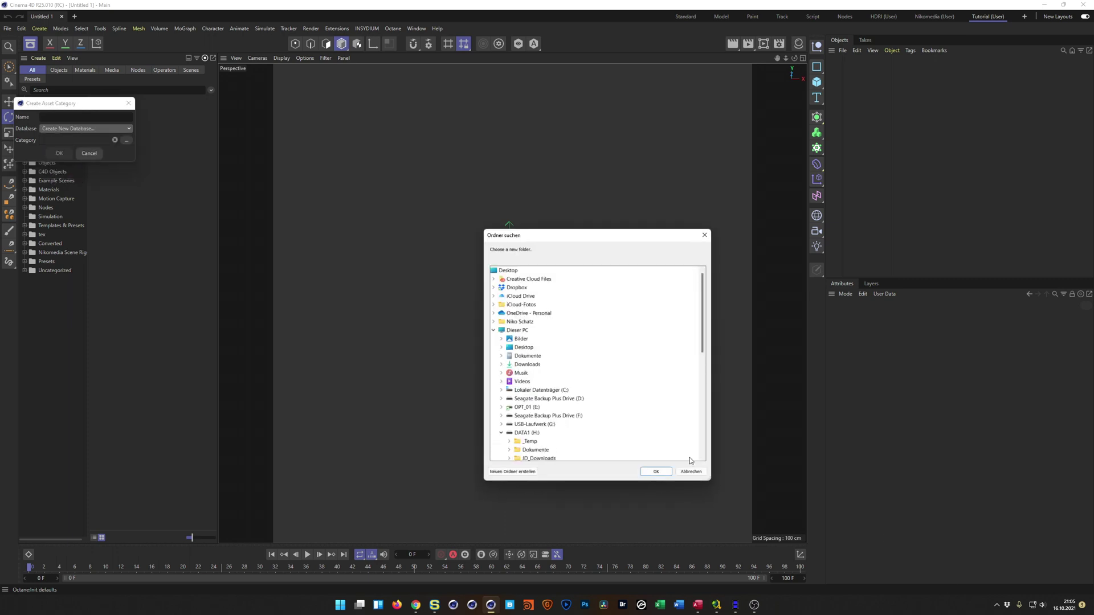
{"action": "left_click_drag", "start_coordinate": [705, 324], "coordinate": [704, 343]}
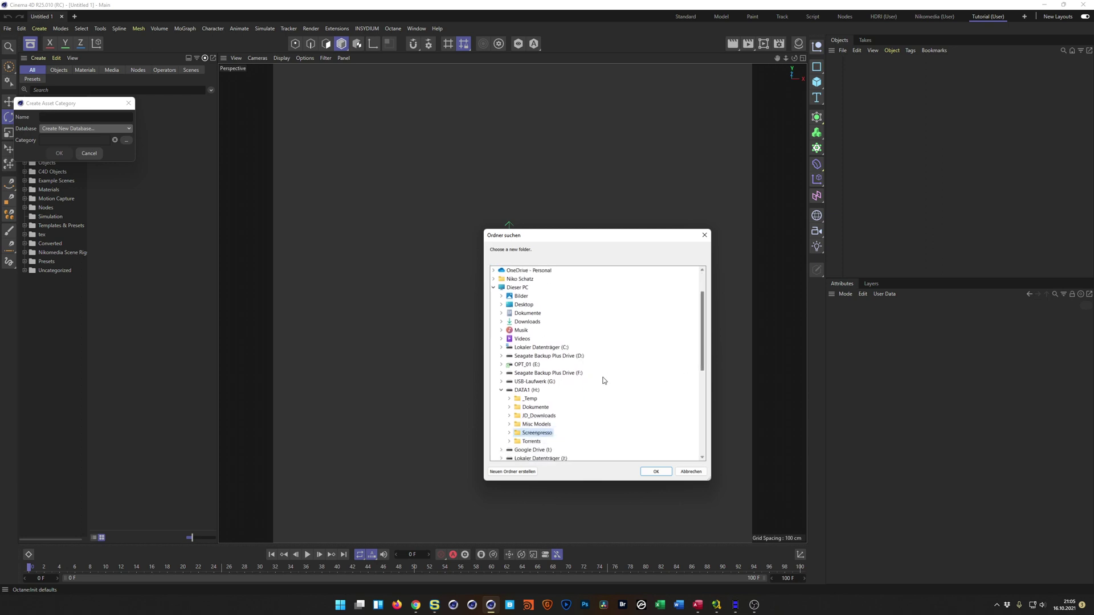
{"action": "left_click", "coordinate": [501, 365]}
{"action": "left_click", "coordinate": [509, 279]}
{"action": "left_click", "coordinate": [516, 305]}
{"action": "left_click", "coordinate": [517, 306]}
{"action": "left_click", "coordinate": [534, 322]}
{"action": "double_click", "coordinate": [534, 322]}
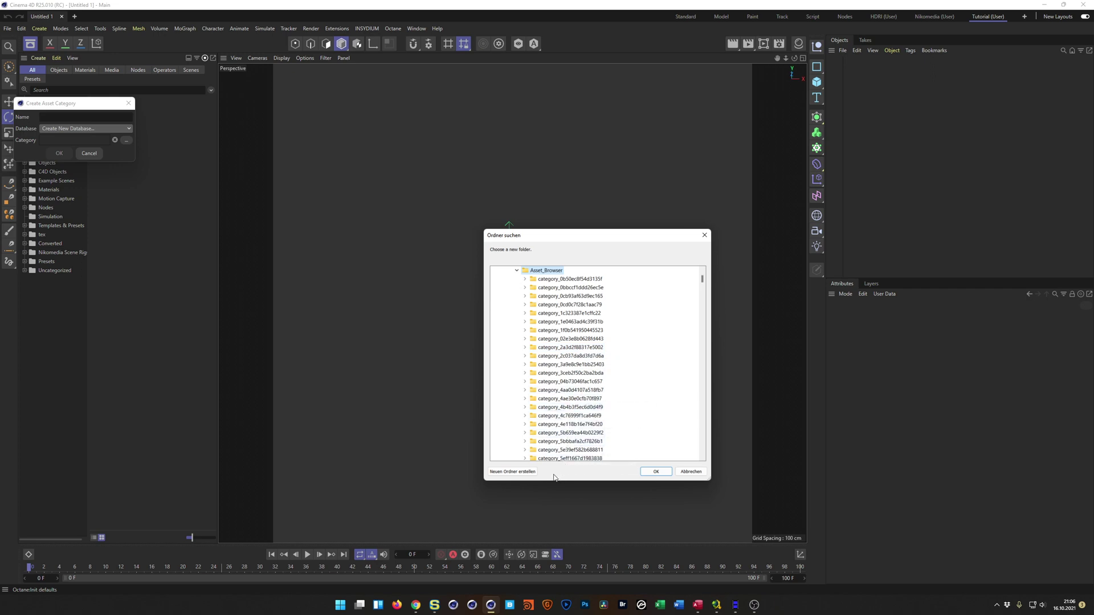
Step: Create a folder named Test inside Asset_Browser and use it as the new database
{"action": "left_click", "coordinate": [520, 472]}
{"action": "type", "text": "Tedz"}
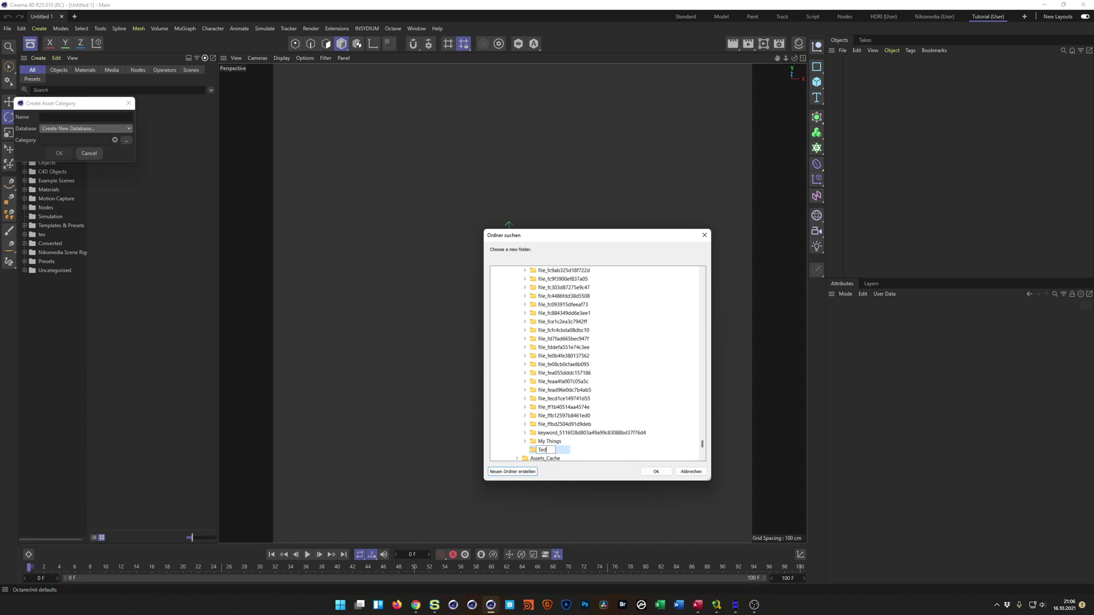
{"action": "key", "text": "BackSpace"}
{"action": "key", "text": "BackSpace"}
{"action": "key", "text": "Escape"}
{"action": "left_click", "coordinate": [655, 472]}
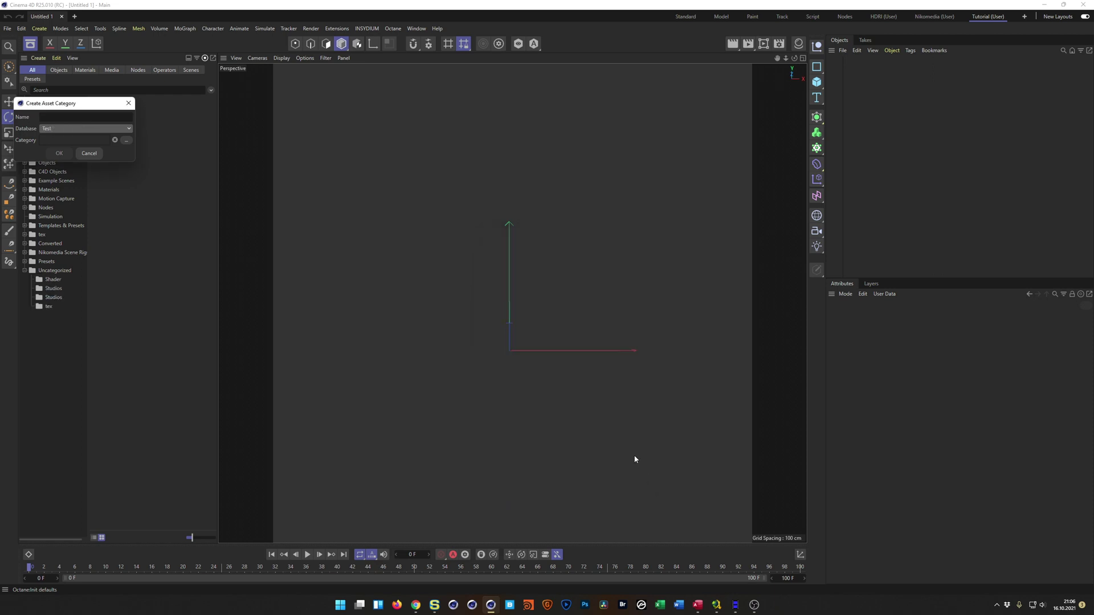
Step: Name the new asset category Test, create it in the Test database, and collapse the Uncategorized category
{"action": "left_click", "coordinate": [51, 118]}
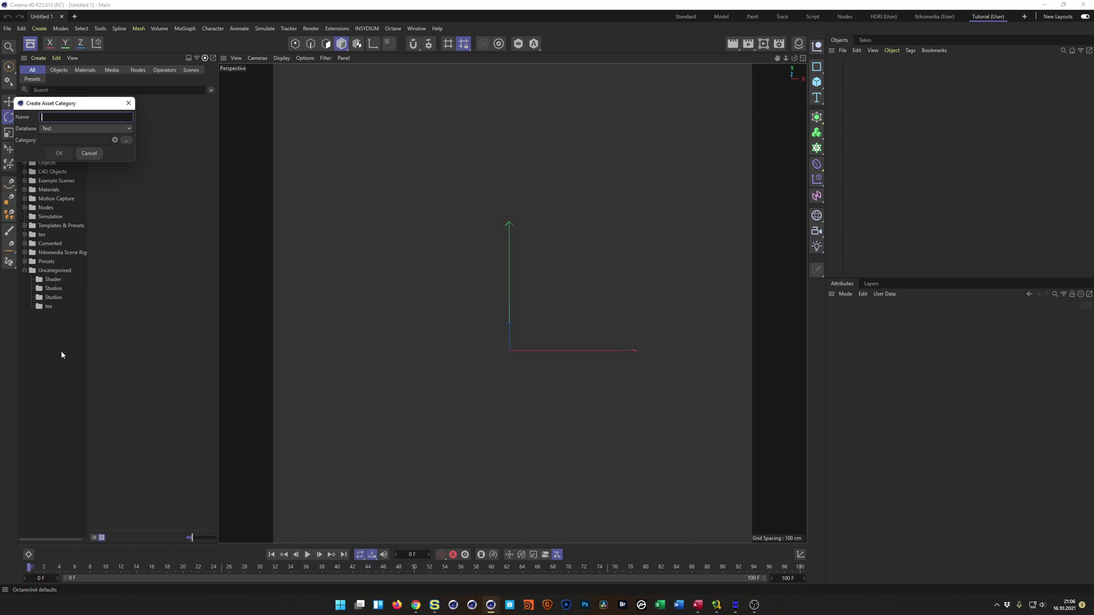
{"action": "type", "text": "Test"}
{"action": "left_click", "coordinate": [59, 154]}
{"action": "left_click", "coordinate": [25, 279]}
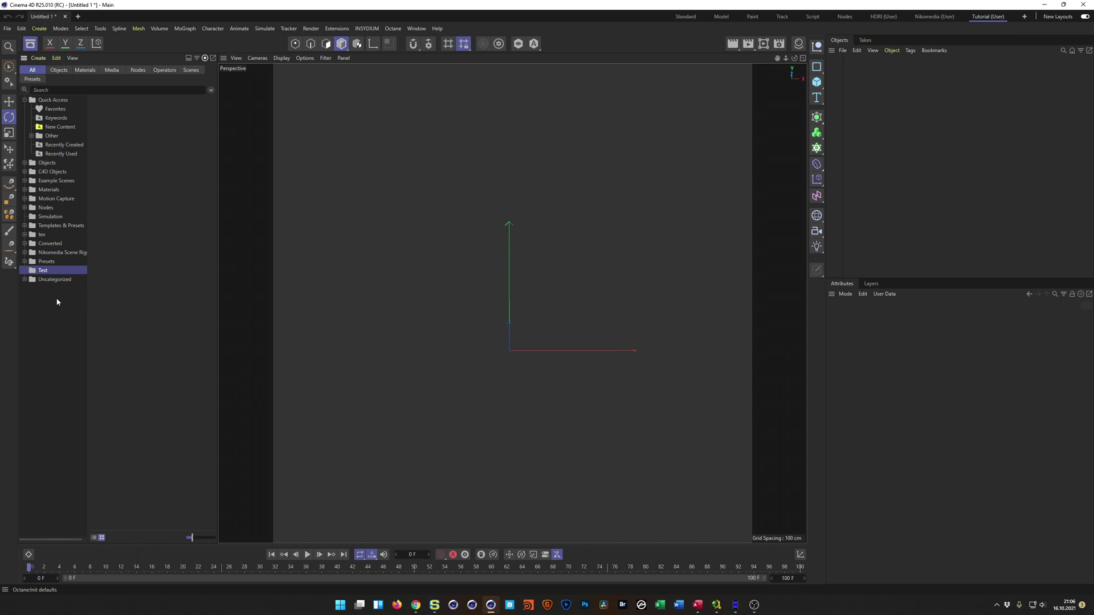
Step: Start a legacy library import with the file nikomedias scene rig ultimate.lib4d from the _C4DLib\_presets folder
{"action": "left_click", "coordinate": [38, 57]}
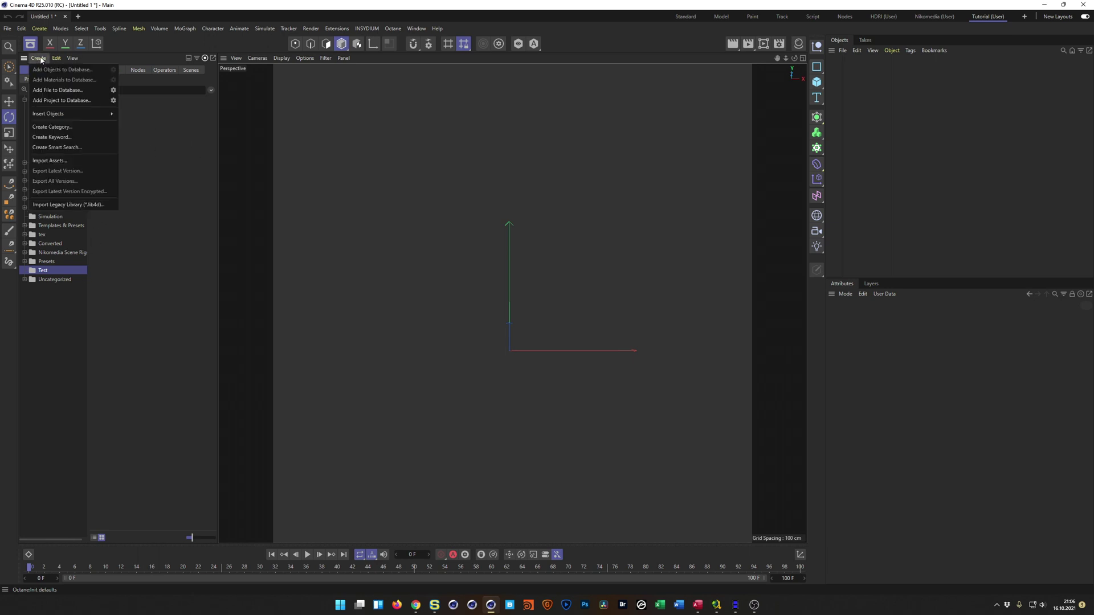
{"action": "left_click", "coordinate": [81, 205]}
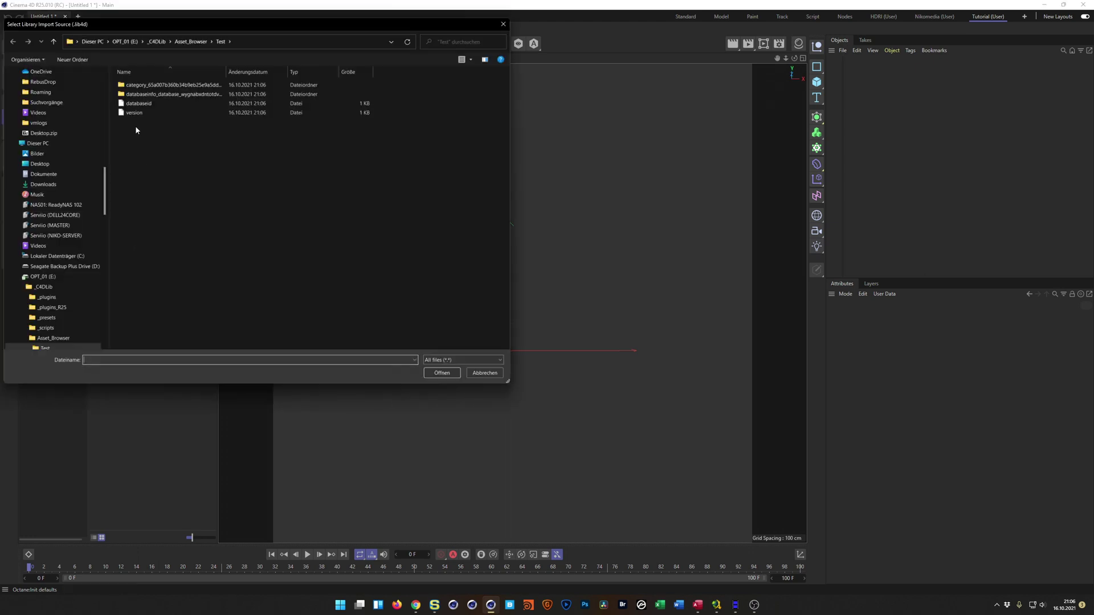
{"action": "left_click", "coordinate": [157, 41]}
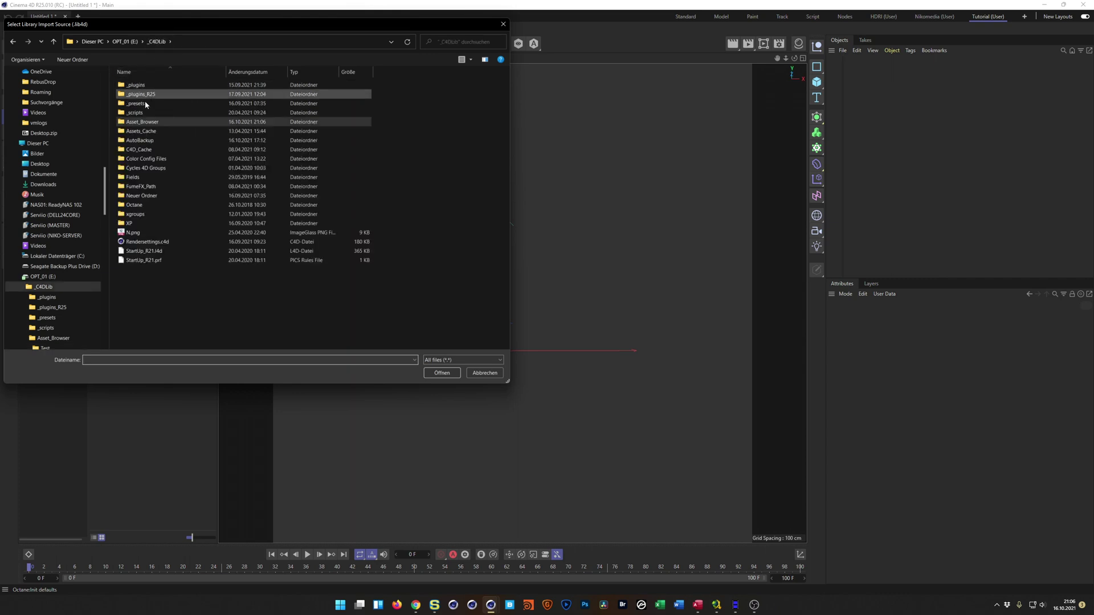
{"action": "double_click", "coordinate": [137, 104]}
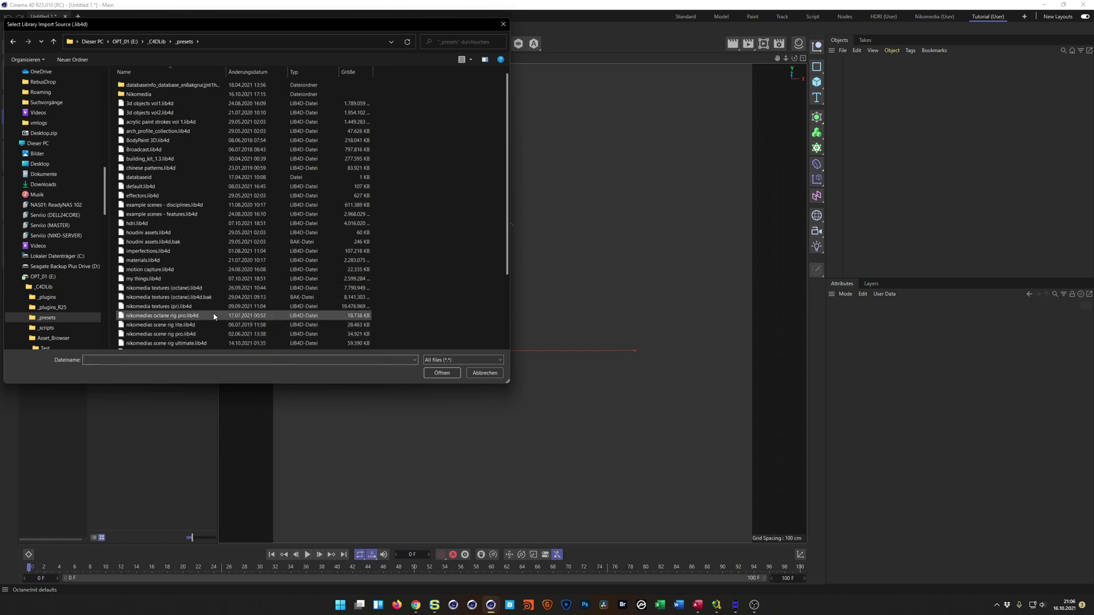
{"action": "scroll", "coordinate": [205, 306], "scroll_direction": "down", "scroll_amount": 1}
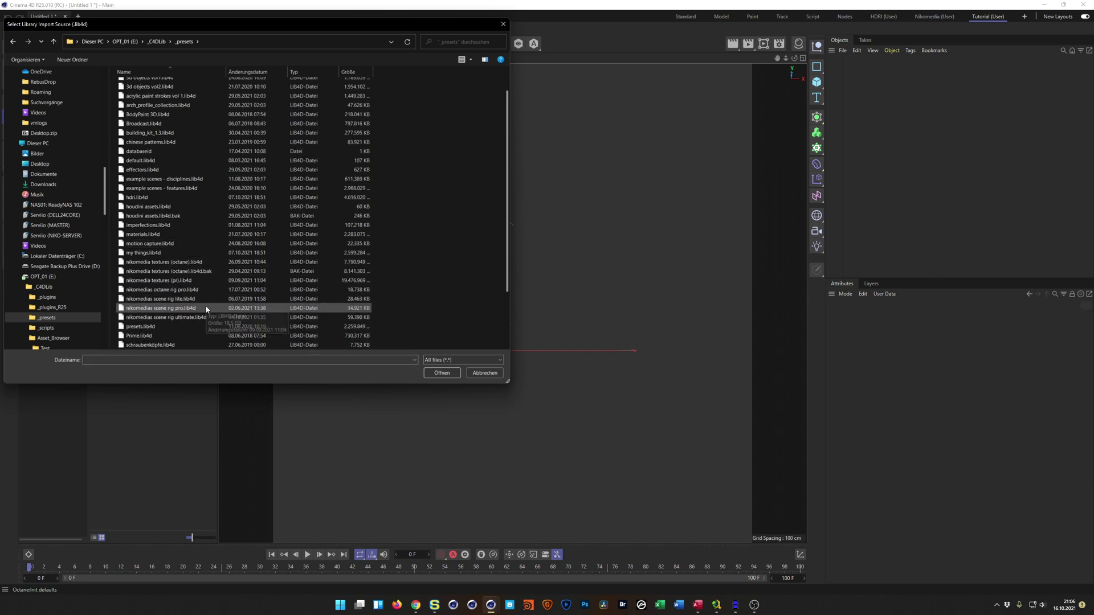
{"action": "double_click", "coordinate": [177, 318]}
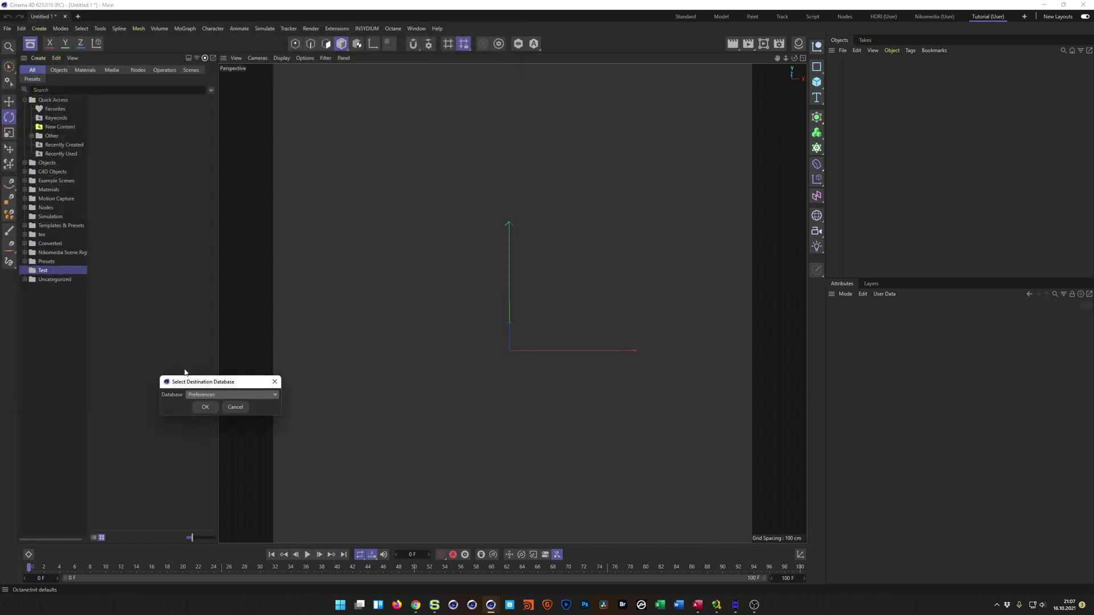
Step: Set Test as the destination database and run the legacy library import
{"action": "left_click", "coordinate": [194, 395]}
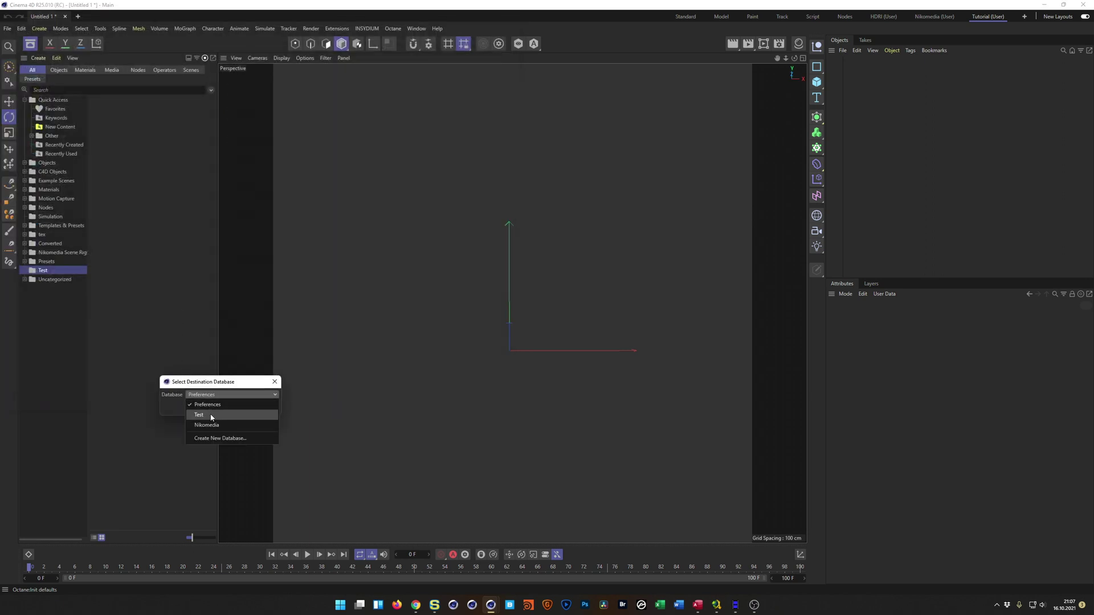
{"action": "left_click", "coordinate": [211, 415]}
{"action": "left_click", "coordinate": [204, 407]}
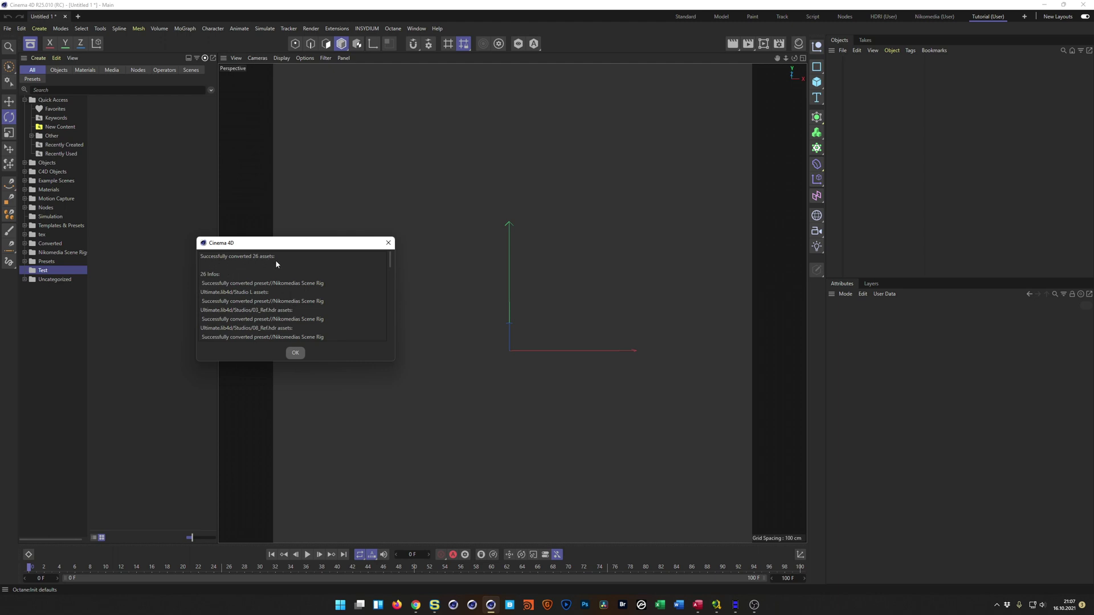
{"action": "left_click", "coordinate": [294, 353]}
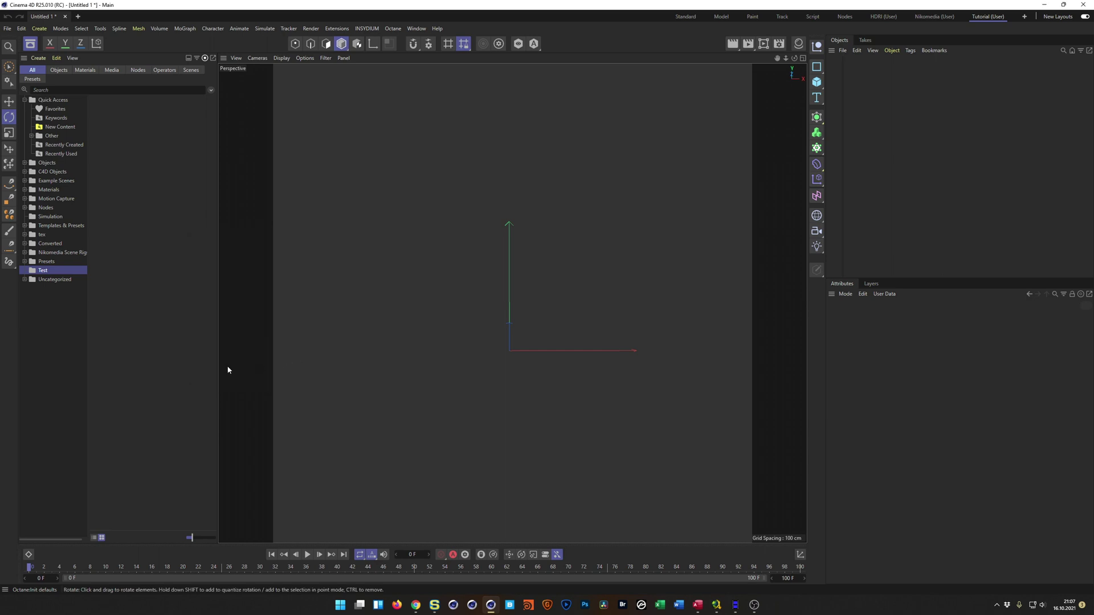
Step: Load the Nikomedias Scene Rig Ultimate scene from its subcategory under the Converted category
{"action": "left_click", "coordinate": [25, 280]}
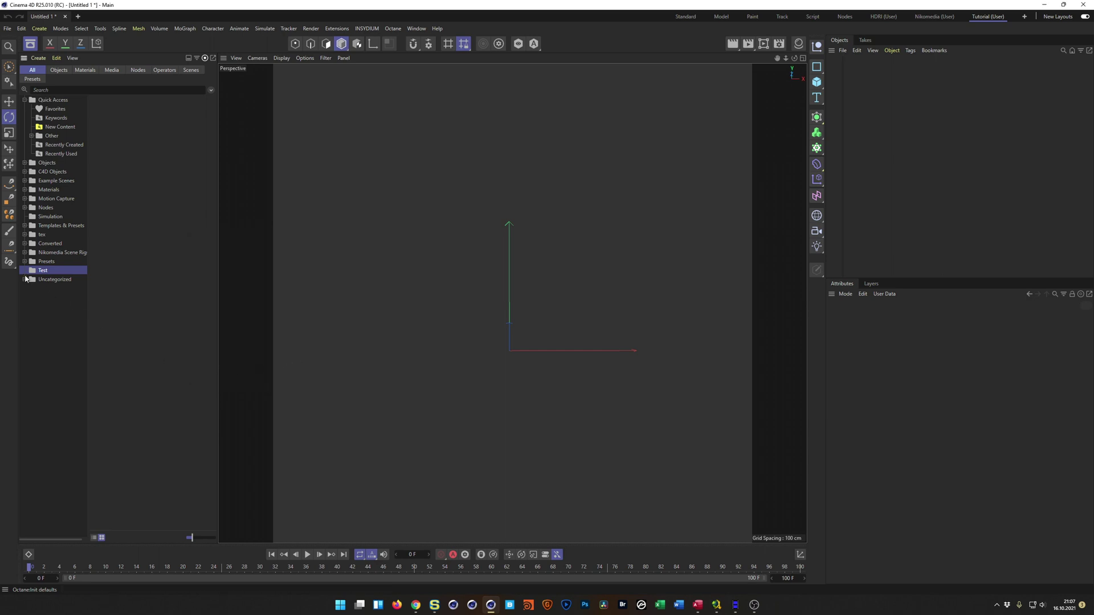
{"action": "left_click", "coordinate": [24, 243]}
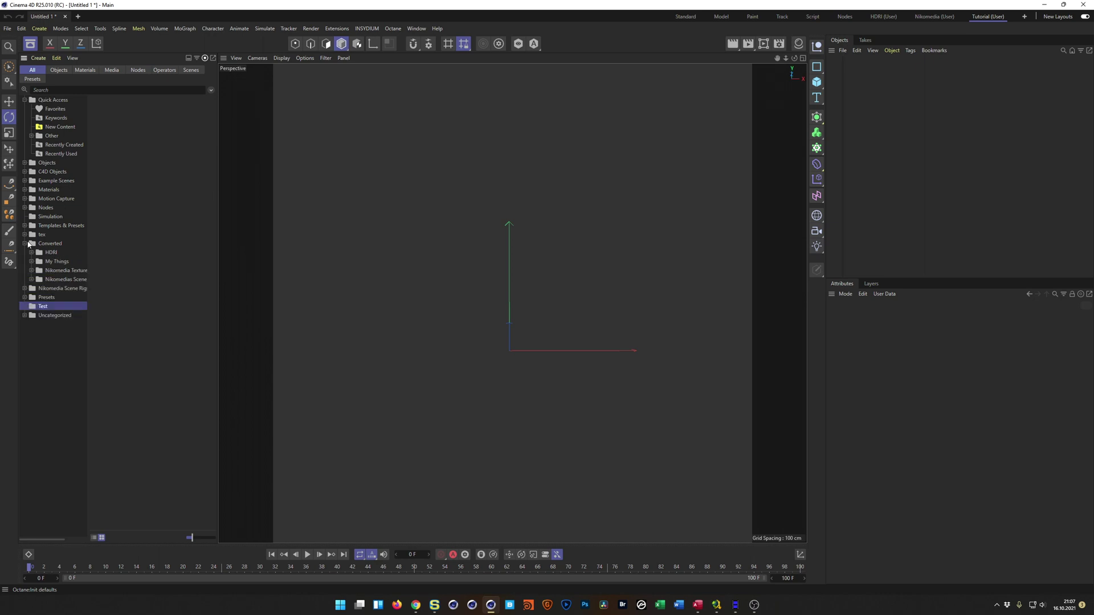
{"action": "left_click", "coordinate": [60, 280]}
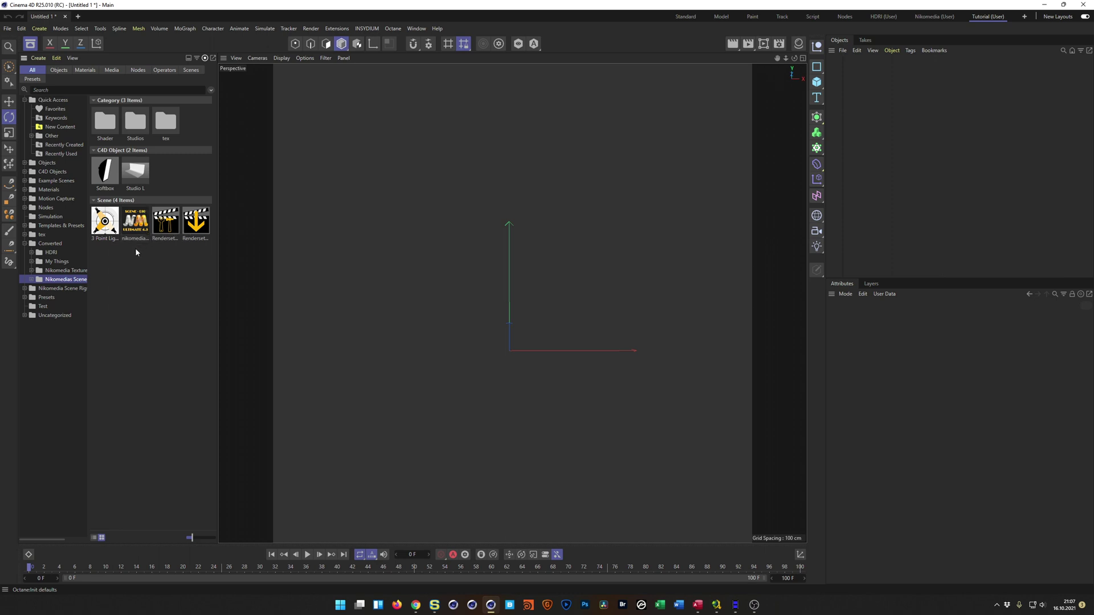
{"action": "left_click_drag", "start_coordinate": [134, 237], "coordinate": [397, 253]}
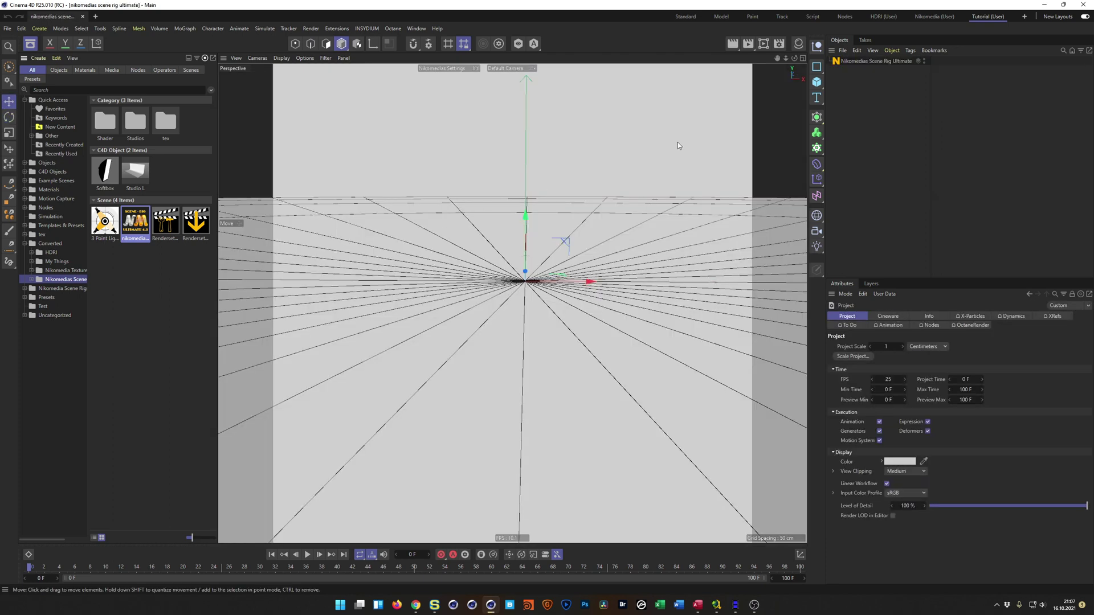
Step: Make the rig's HDRI seen by camera, try out its horizontal rotation and return it to 0°
{"action": "left_click", "coordinate": [856, 60]}
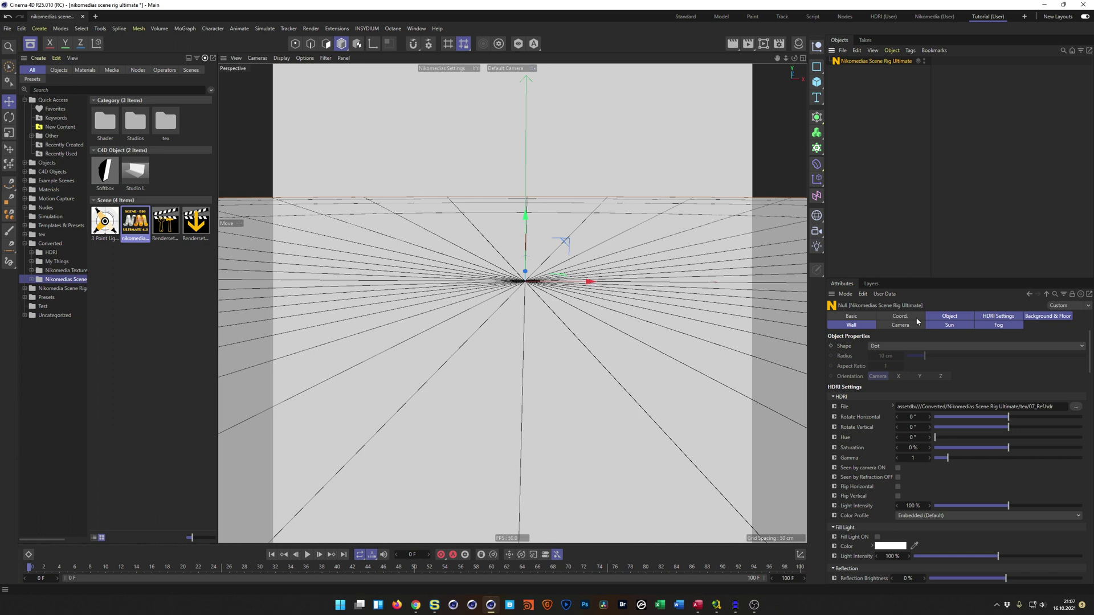
{"action": "left_click", "coordinate": [988, 317]}
{"action": "left_click", "coordinate": [899, 417]}
{"action": "mouse_move", "coordinate": [1009, 366]}
{"action": "left_mouse_down"}
{"action": "mouse_move", "coordinate": [1027, 364]}
{"action": "mouse_move", "coordinate": [968, 365]}
{"action": "mouse_move", "coordinate": [1043, 366]}
{"action": "mouse_move", "coordinate": [955, 371]}
{"action": "mouse_move", "coordinate": [1007, 373]}
{"action": "left_mouse_up"}
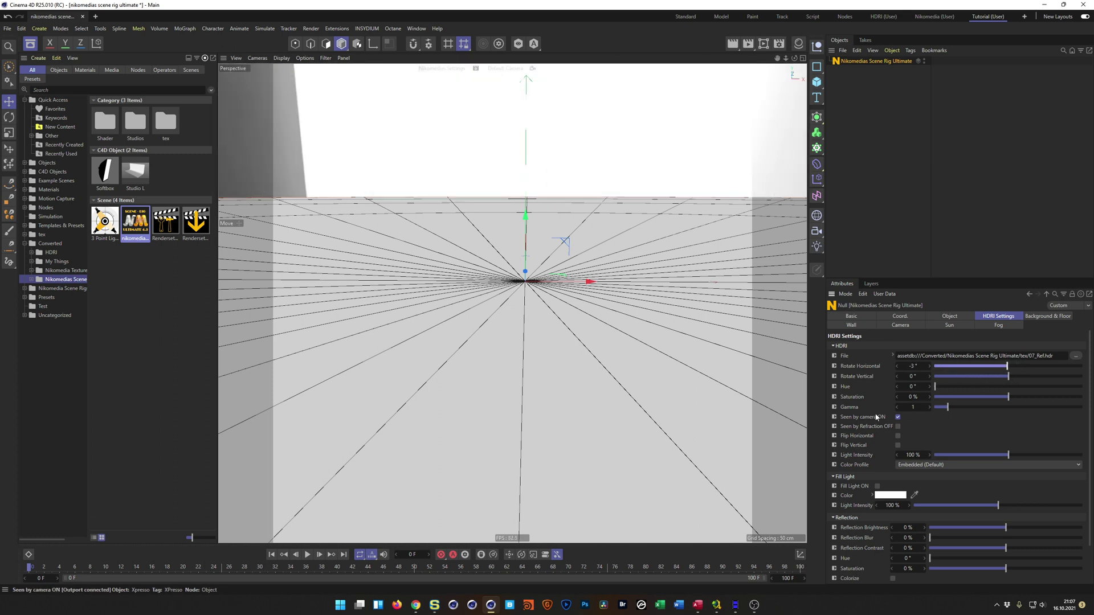
{"action": "left_click_drag", "start_coordinate": [1004, 370], "coordinate": [1008, 373]}
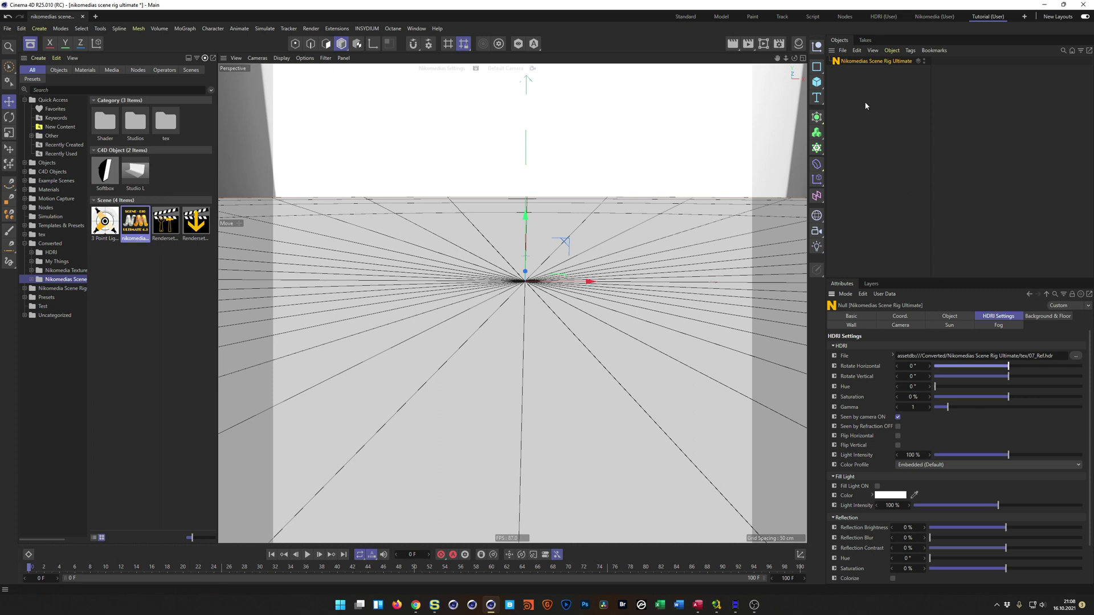
Step: Close the scene rig project and add a cube to the empty project
{"action": "key", "text": "ctrl+F4"}
{"action": "left_click", "coordinate": [516, 337]}
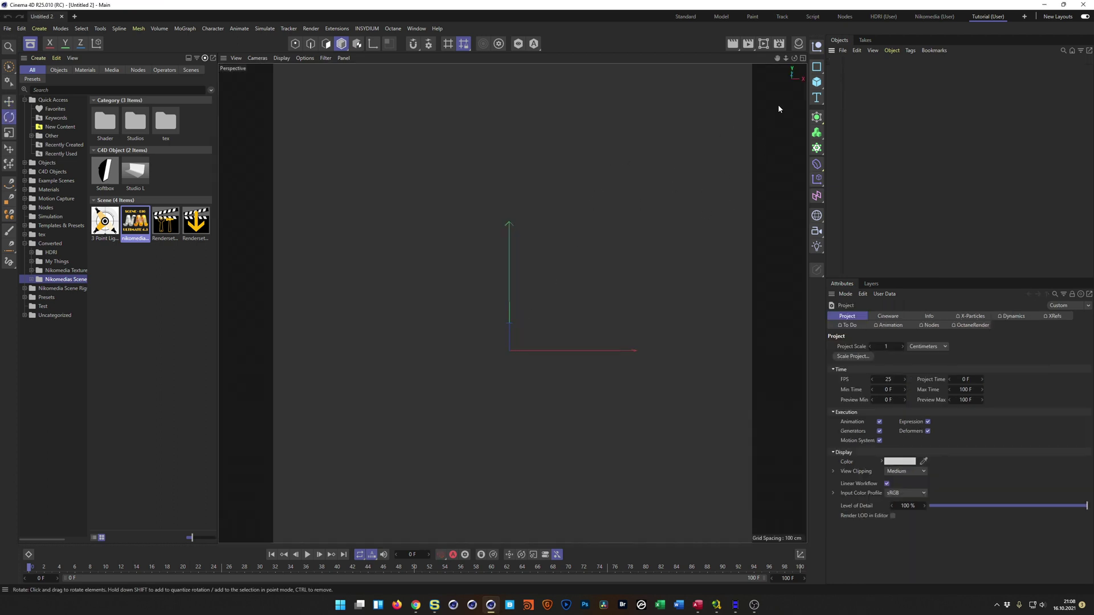
{"action": "left_click", "coordinate": [817, 82]}
{"action": "left_click_drag", "start_coordinate": [513, 376], "coordinate": [519, 330], "text": "alt"}
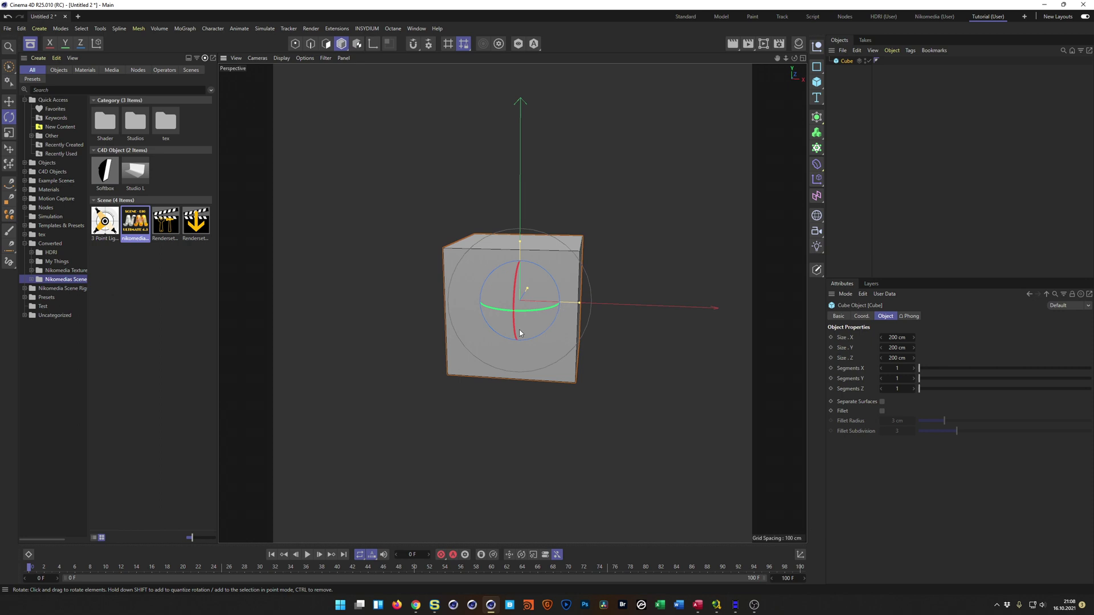
Step: Open the scene rig asset while the cube project is open, return to the cube project and close it
{"action": "double_click", "coordinate": [135, 223]}
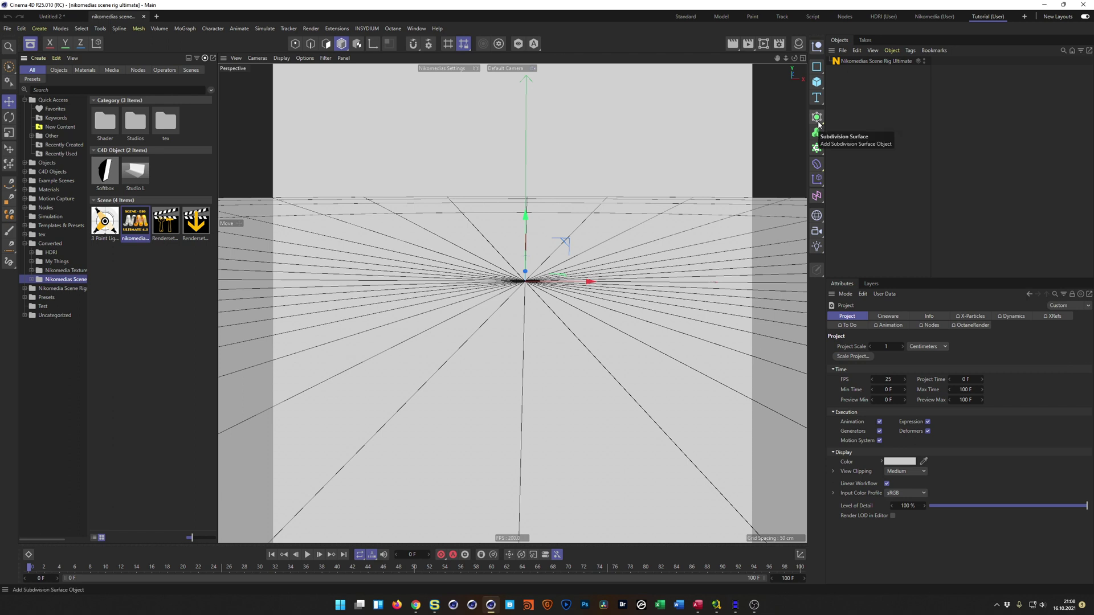
{"action": "key", "text": "ctrl+Tab"}
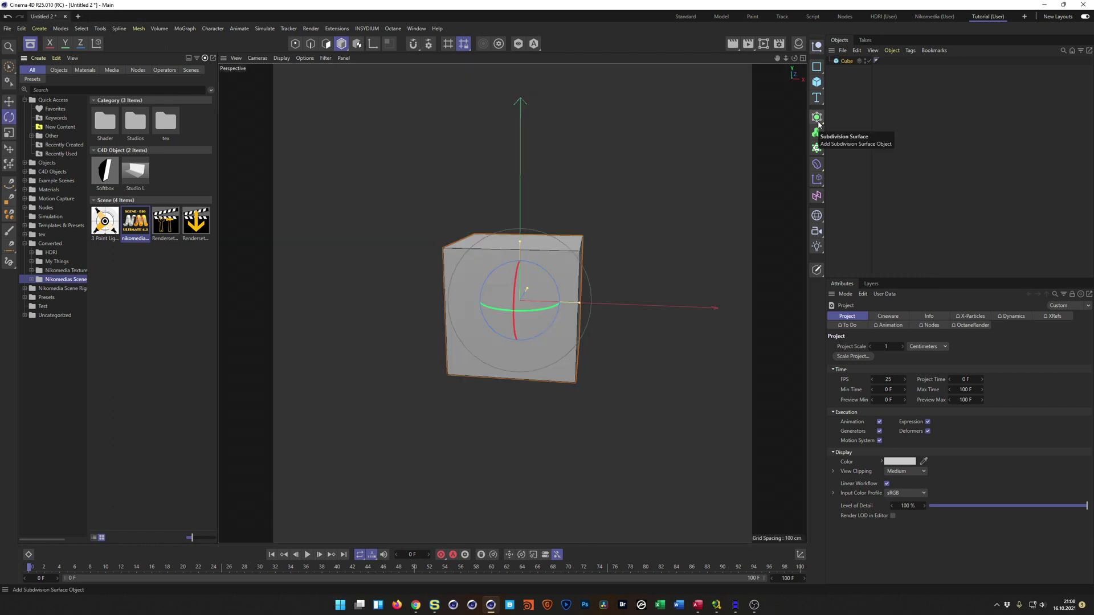
{"action": "key", "text": "ctrl+F4"}
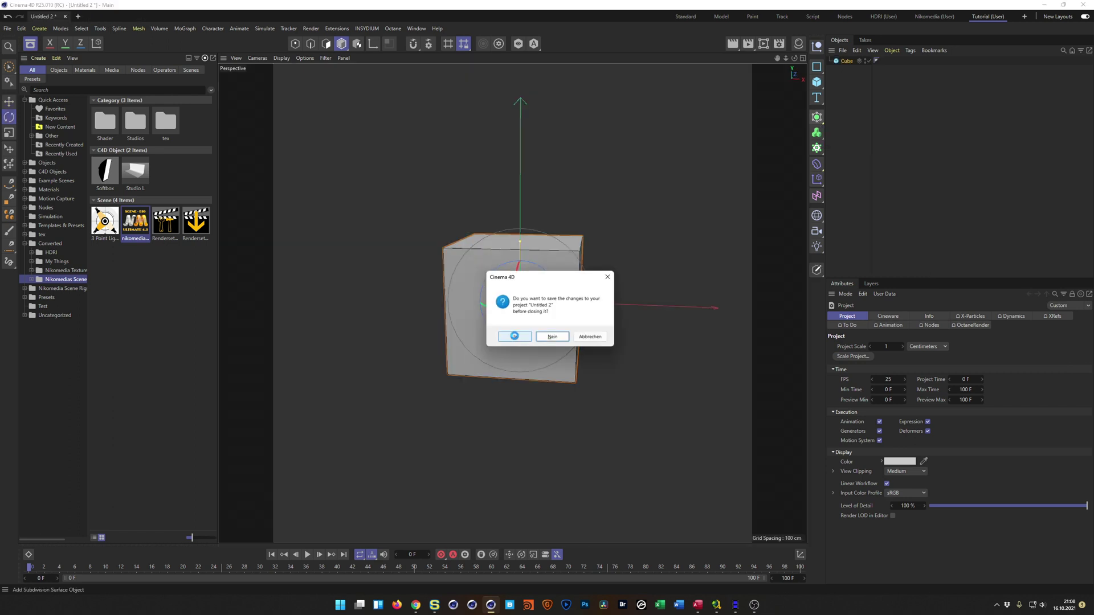
{"action": "left_click", "coordinate": [514, 339]}
Step: Open the Nikomedias Scene Rig Ultimate scene from the asset library again and select its rig object
{"action": "double_click", "coordinate": [135, 220]}
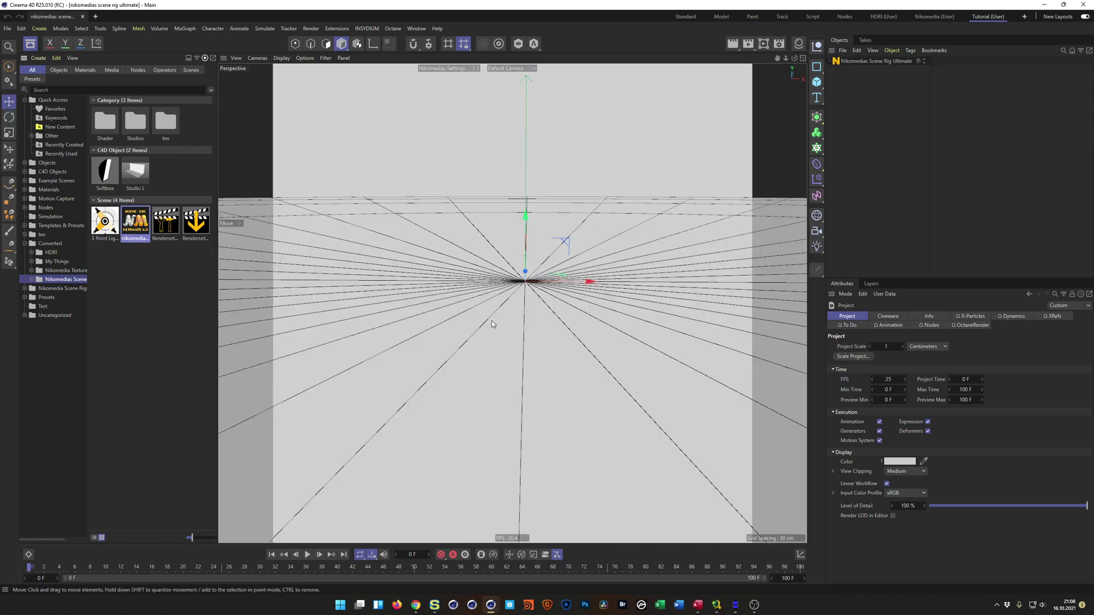
{"action": "left_click", "coordinate": [843, 63]}
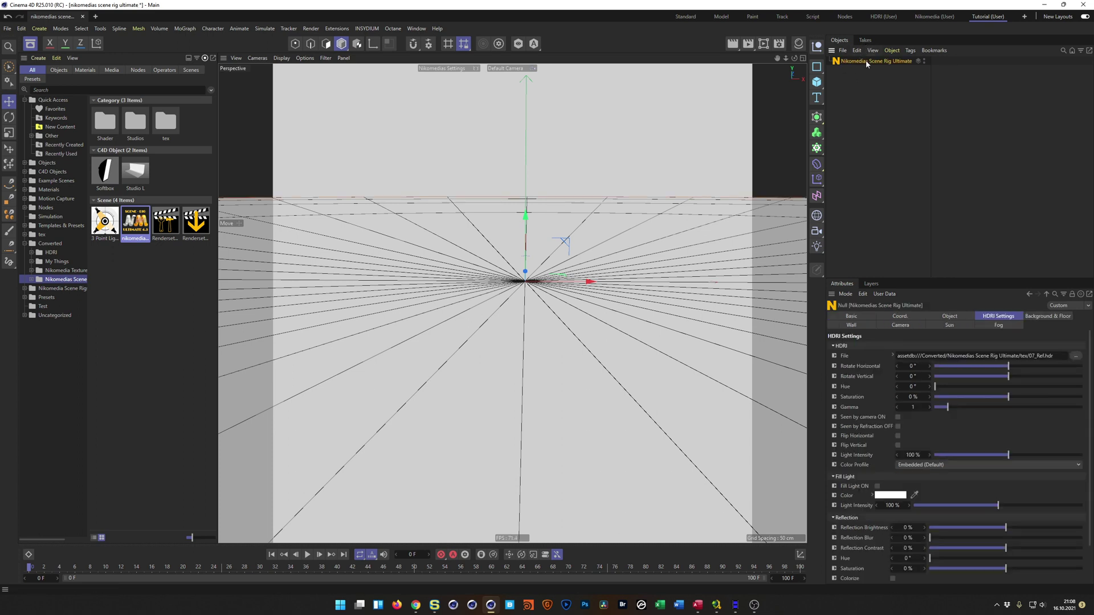
Step: Show the Hide Xpresso and Scene layers' objects in the Object Manager and parent the Xpresso null under Nikomedias Scene Rig Ultimate
{"action": "left_click", "coordinate": [871, 283]}
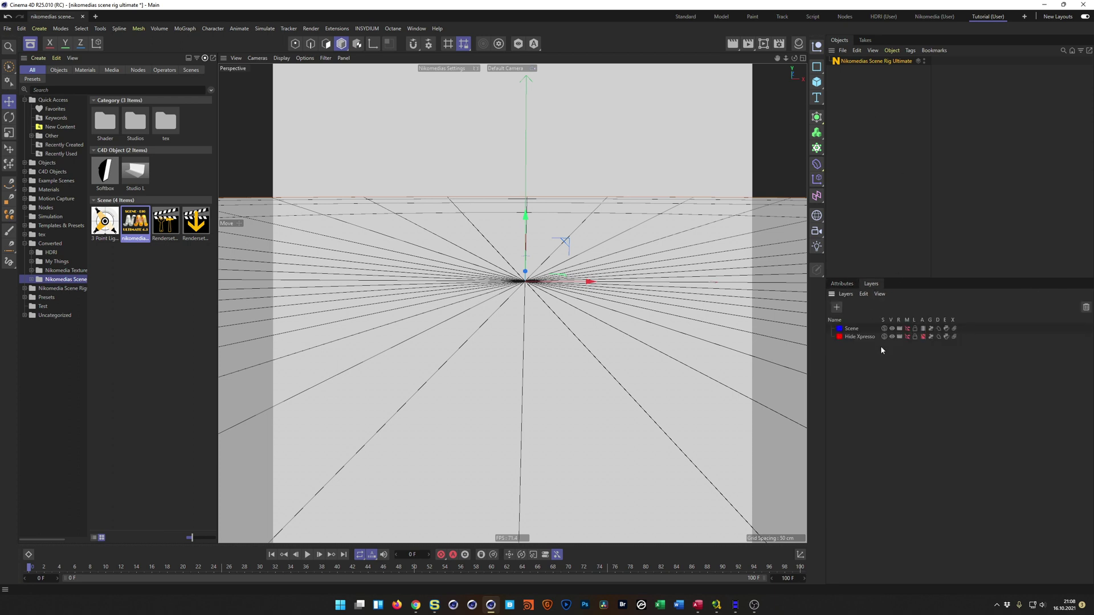
{"action": "left_click", "coordinate": [908, 337]}
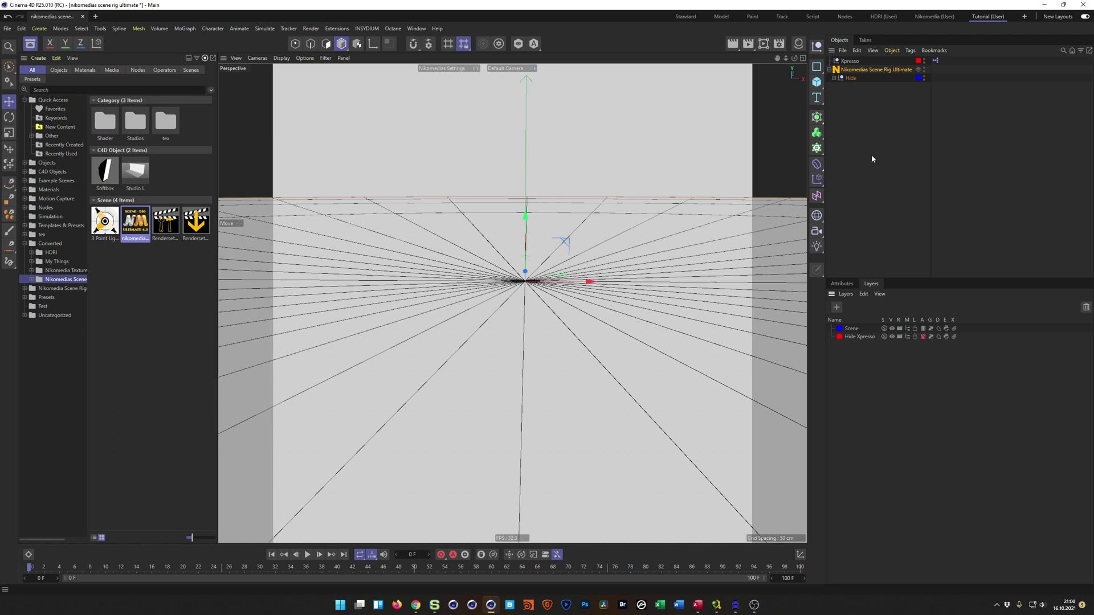
{"action": "left_click", "coordinate": [834, 78]}
{"action": "left_click", "coordinate": [834, 78]}
{"action": "mouse_move", "coordinate": [848, 61]}
{"action": "left_mouse_down"}
{"action": "mouse_move", "coordinate": [863, 80]}
{"action": "mouse_move", "coordinate": [853, 80]}
{"action": "left_mouse_up"}
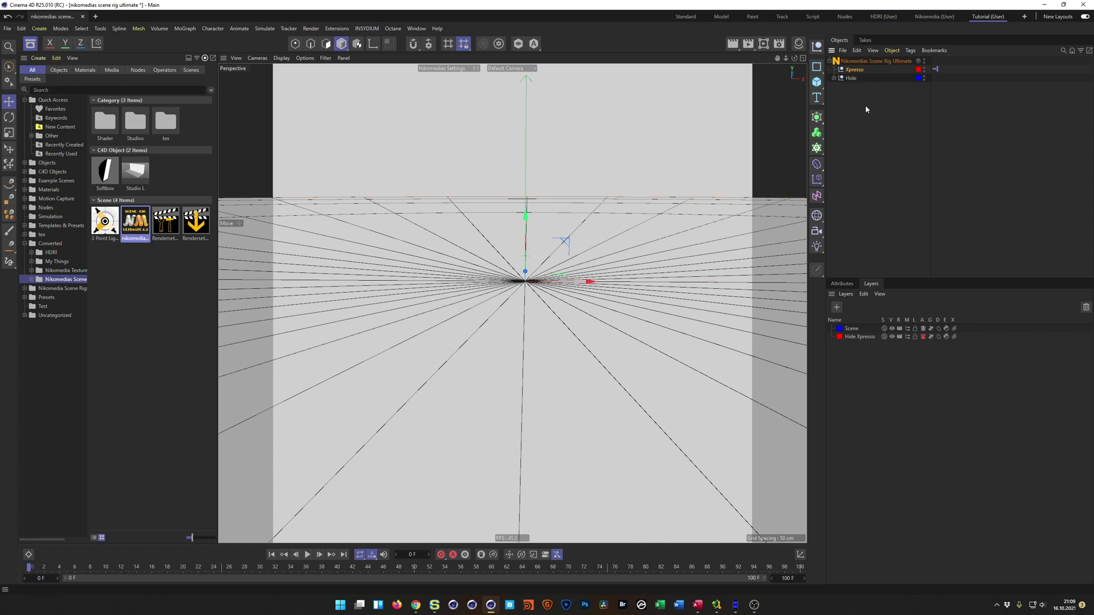
Step: Hide the Scene and Hide Xpresso layers in the Object Manager and select the Nikomedias Scene Rig Ultimate object
{"action": "left_click", "coordinate": [907, 331]}
{"action": "left_click", "coordinate": [907, 336]}
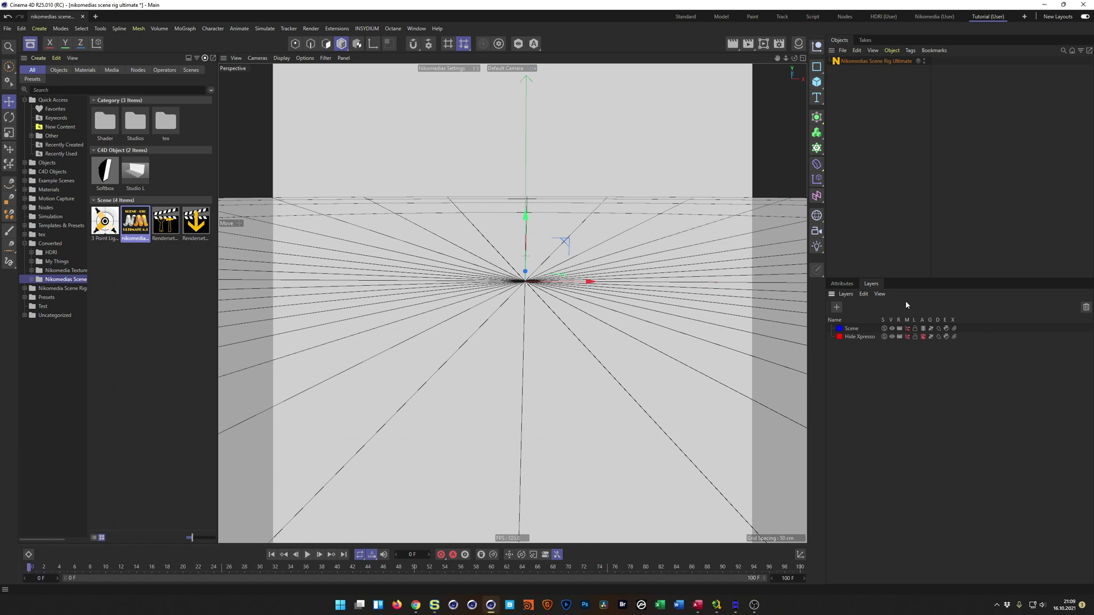
{"action": "left_click", "coordinate": [849, 63]}
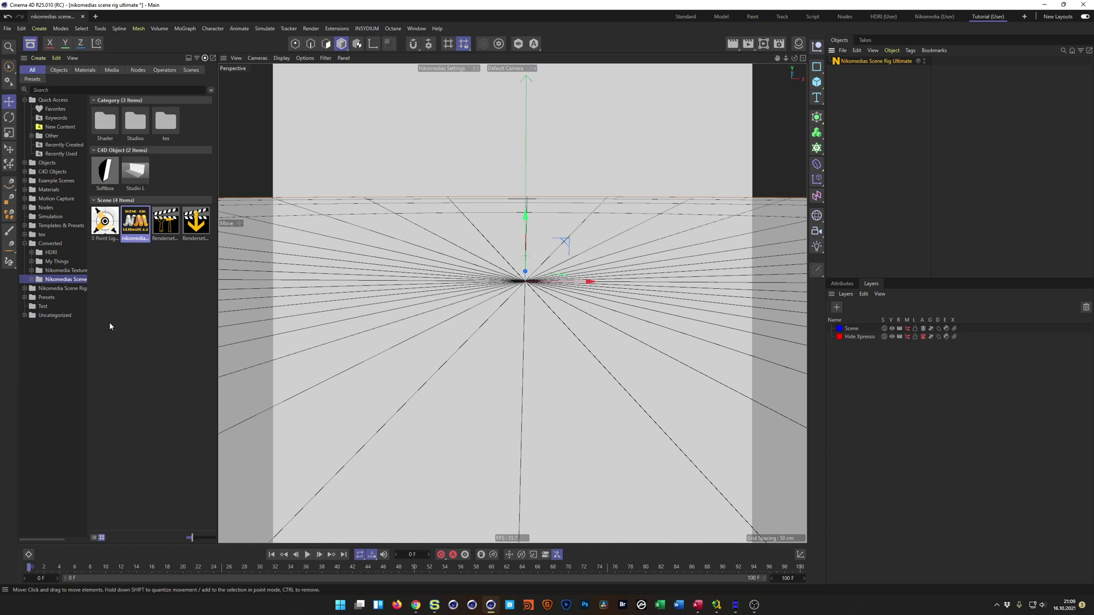
Step: Save the rig object as an asset in the Test category of the Test database, named Nikomedias Scene Rig Ultimate, version 1.0
{"action": "left_click", "coordinate": [40, 307]}
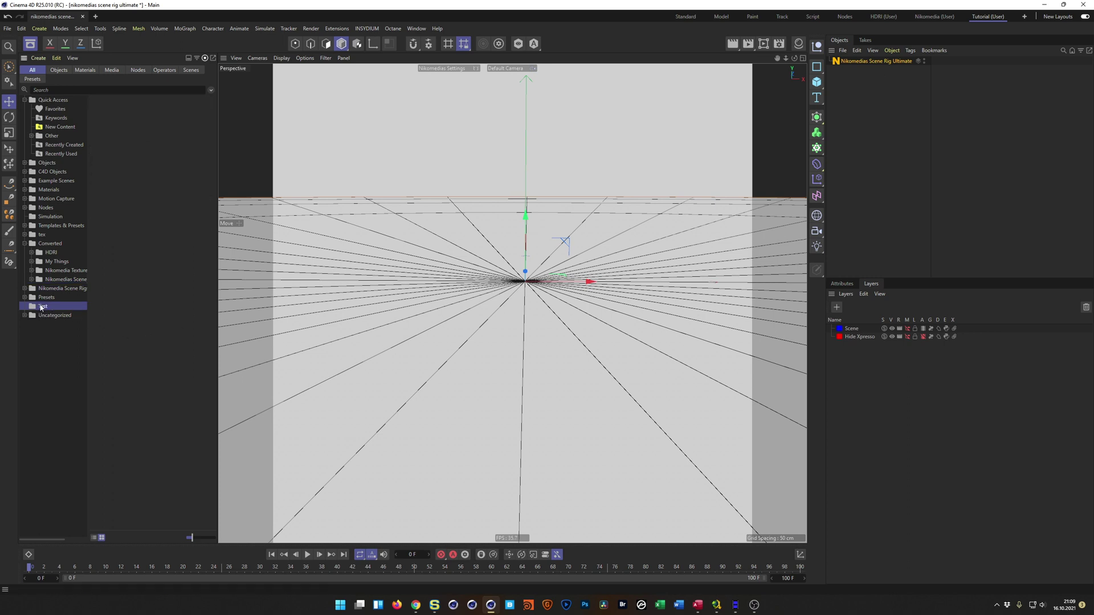
{"action": "left_click_drag", "start_coordinate": [842, 61], "coordinate": [578, 237]}
{"action": "left_click_drag", "start_coordinate": [164, 212], "coordinate": [126, 192]}
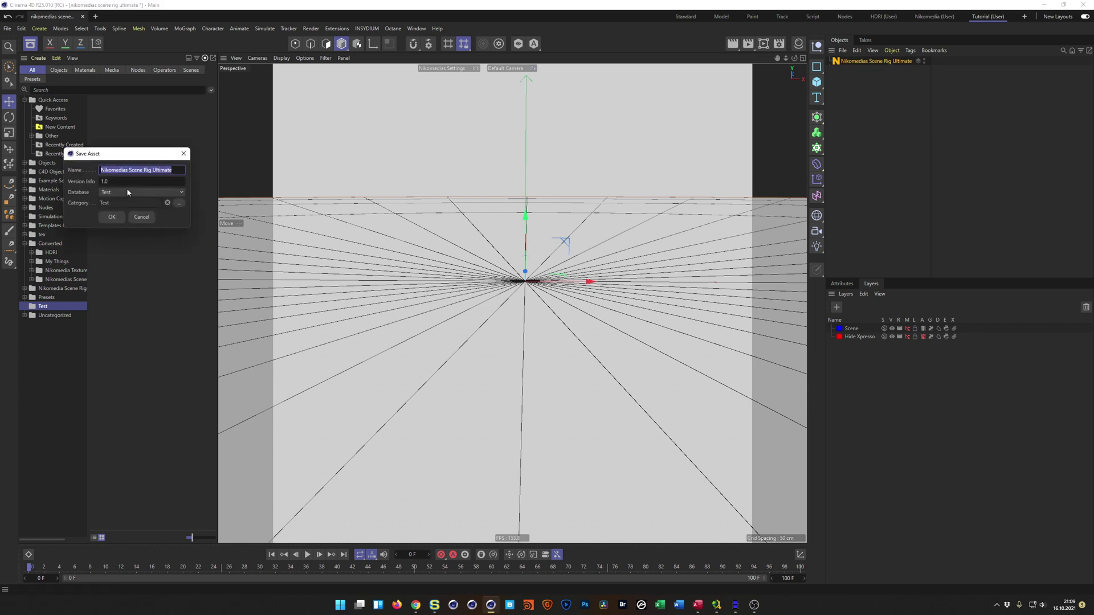
{"action": "left_click", "coordinate": [112, 218]}
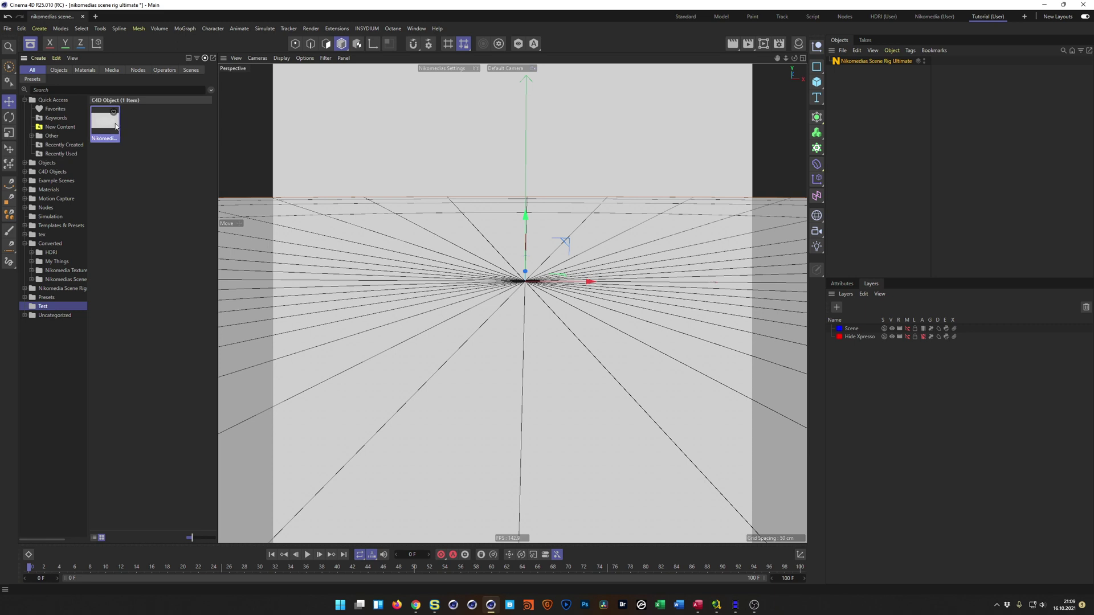
Step: Deselect the rig and close the scene rig project, saving its changes
{"action": "left_click", "coordinate": [877, 118]}
{"action": "key", "text": "ctrl+F4"}
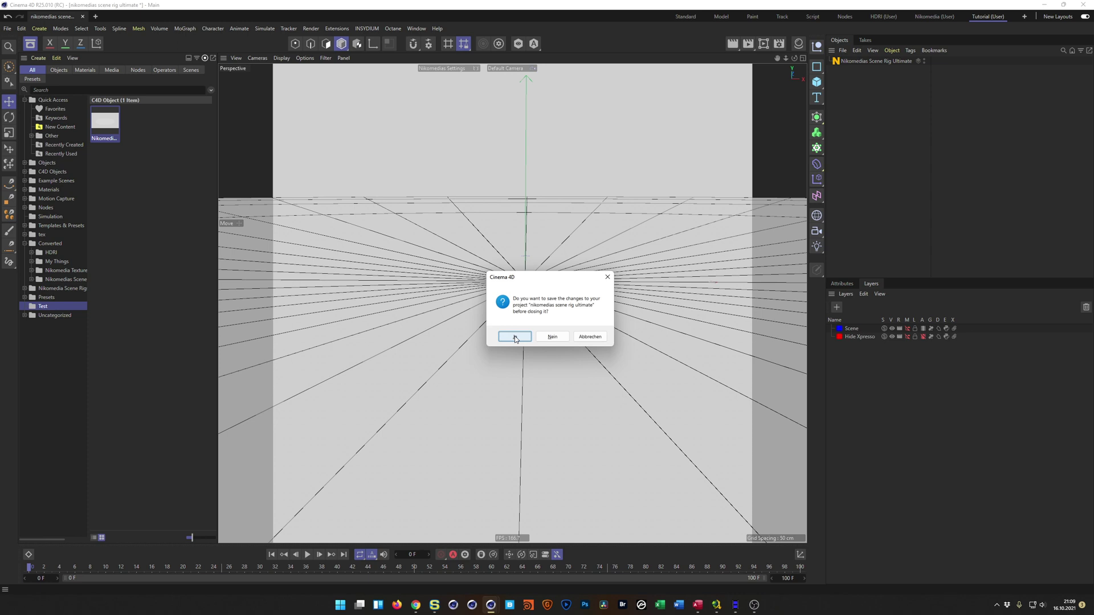
{"action": "left_click", "coordinate": [515, 336]}
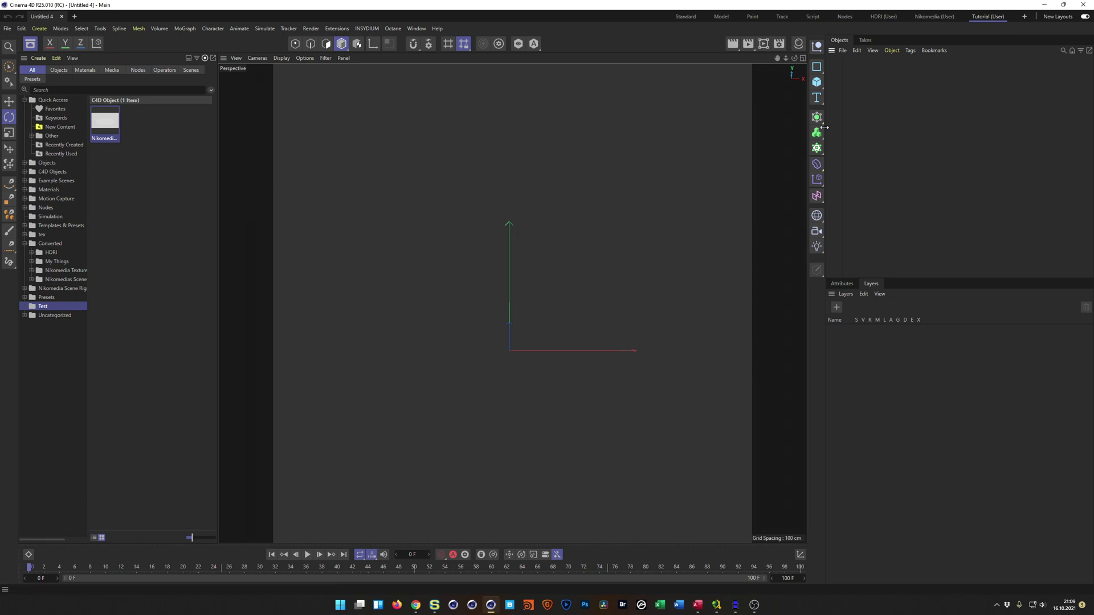
Step: Add a cube to the new empty project and bring the rig asset from the Test category into it
{"action": "left_click", "coordinate": [817, 81]}
{"action": "left_click_drag", "start_coordinate": [532, 334], "coordinate": [565, 230], "text": "alt"}
{"action": "left_click_drag", "start_coordinate": [111, 126], "coordinate": [319, 191]}
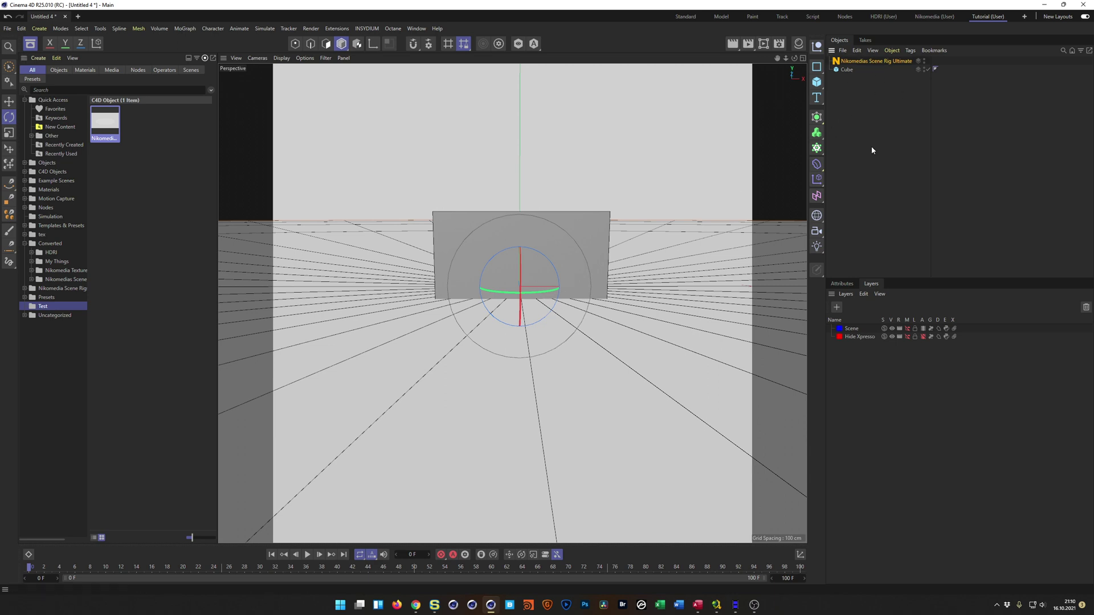
Step: Turn on Seen by camera in the rig's HDRI settings and try out the horizontal rotation, leaving it at 0°
{"action": "left_click", "coordinate": [846, 283]}
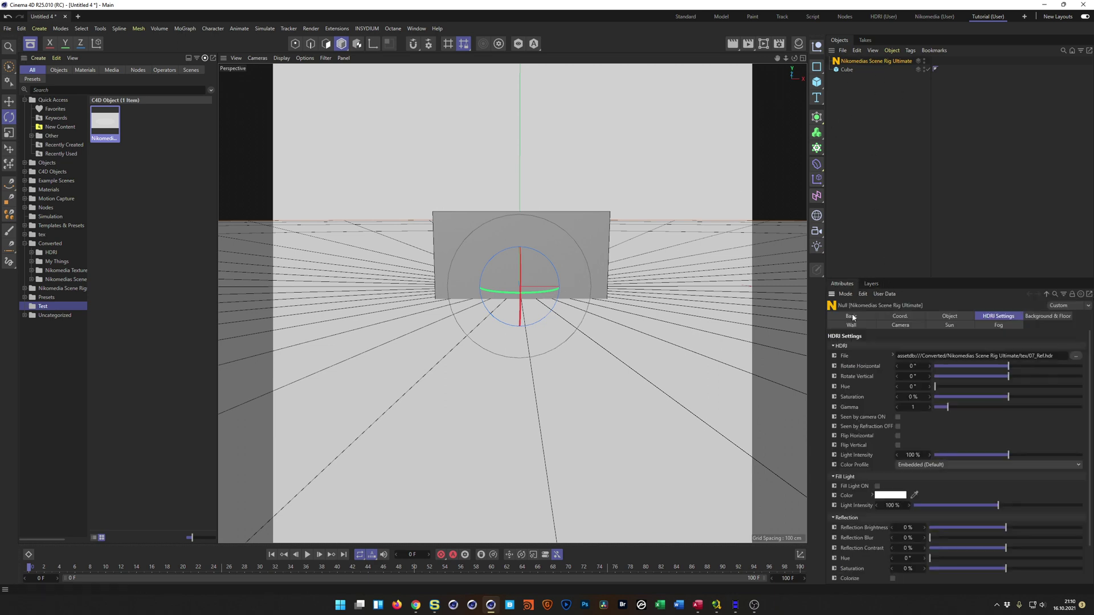
{"action": "left_click", "coordinate": [898, 417]}
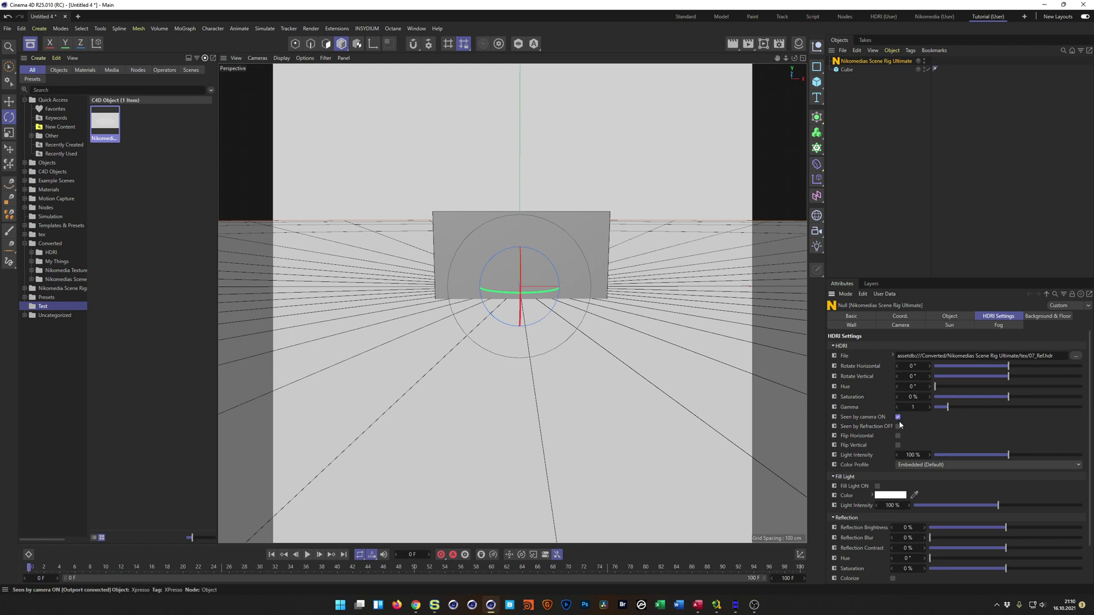
{"action": "mouse_move", "coordinate": [1008, 365]}
{"action": "left_mouse_down"}
{"action": "mouse_move", "coordinate": [1034, 366]}
{"action": "mouse_move", "coordinate": [972, 365]}
{"action": "mouse_move", "coordinate": [1009, 372]}
{"action": "left_mouse_up"}
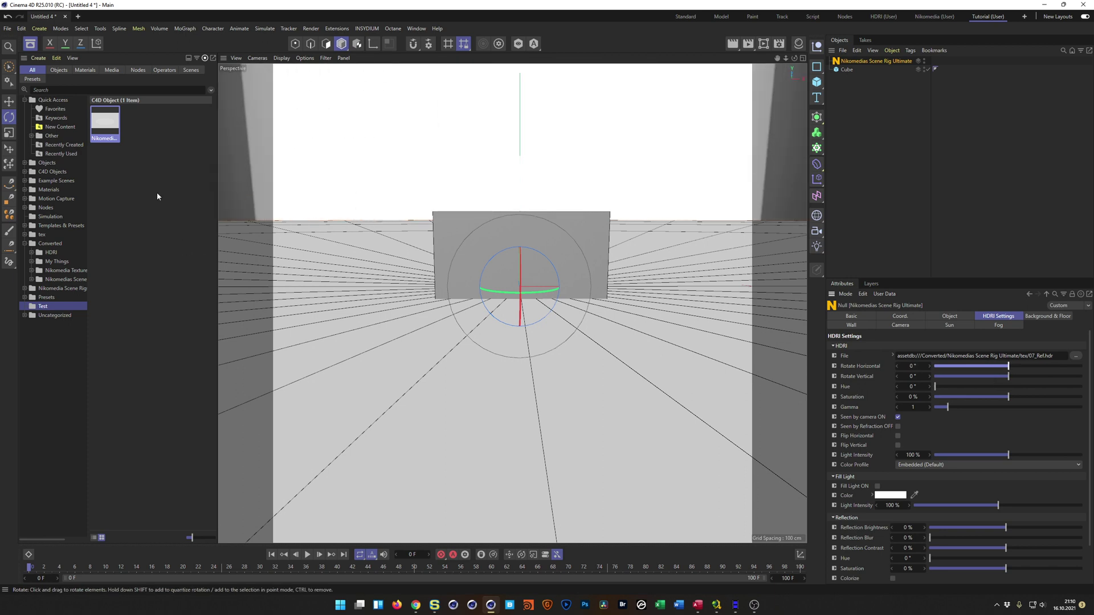
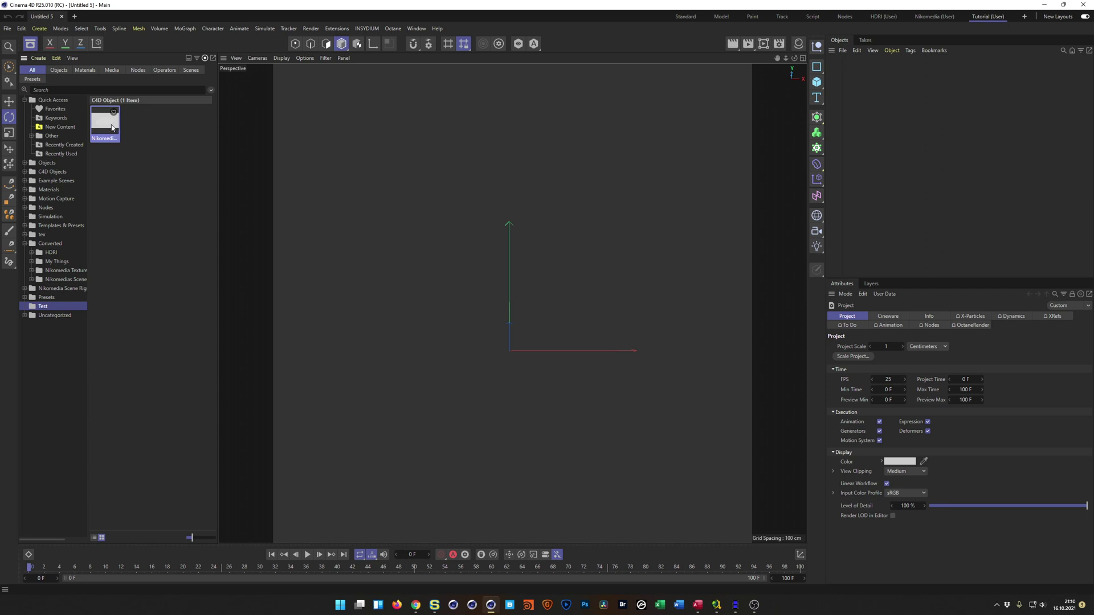
Step: Show the Test rig asset's details and replace its preview image with the Scene Rig Ultimate 4.3 logo picture from a Desktop folder
{"action": "right_click", "coordinate": [112, 128]}
{"action": "left_click", "coordinate": [132, 288]}
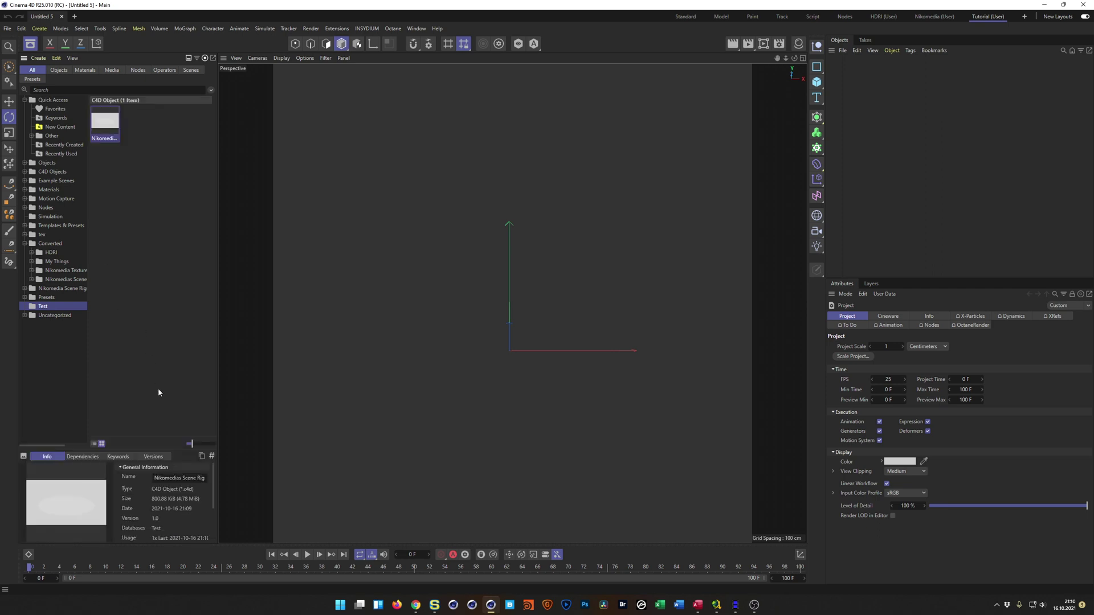
{"action": "right_click", "coordinate": [64, 501]}
{"action": "left_click", "coordinate": [86, 518]}
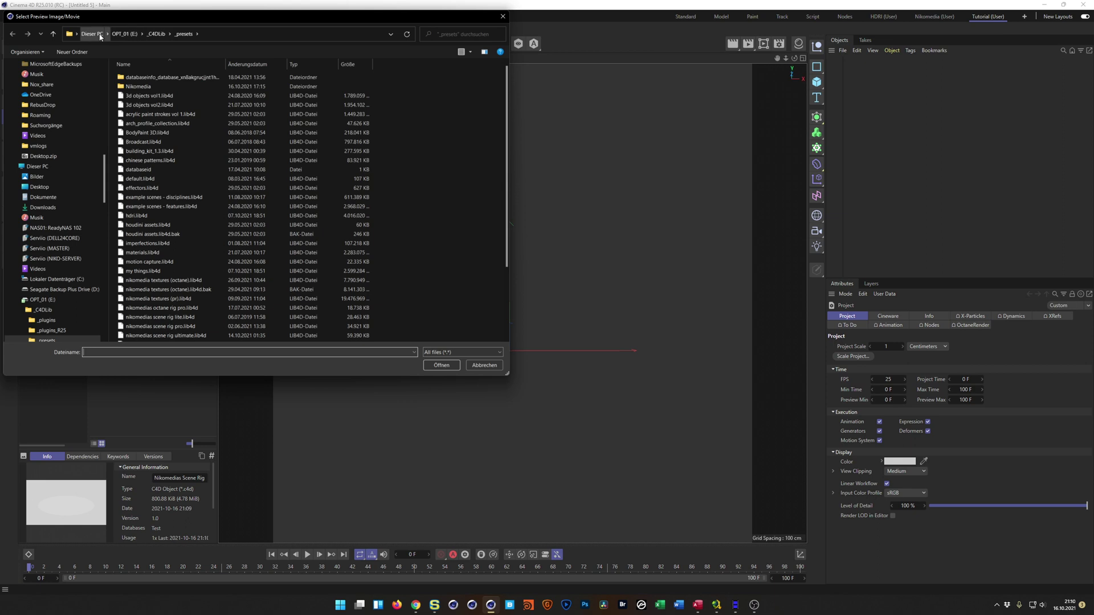
{"action": "left_click", "coordinate": [76, 33]}
{"action": "left_click", "coordinate": [87, 49]}
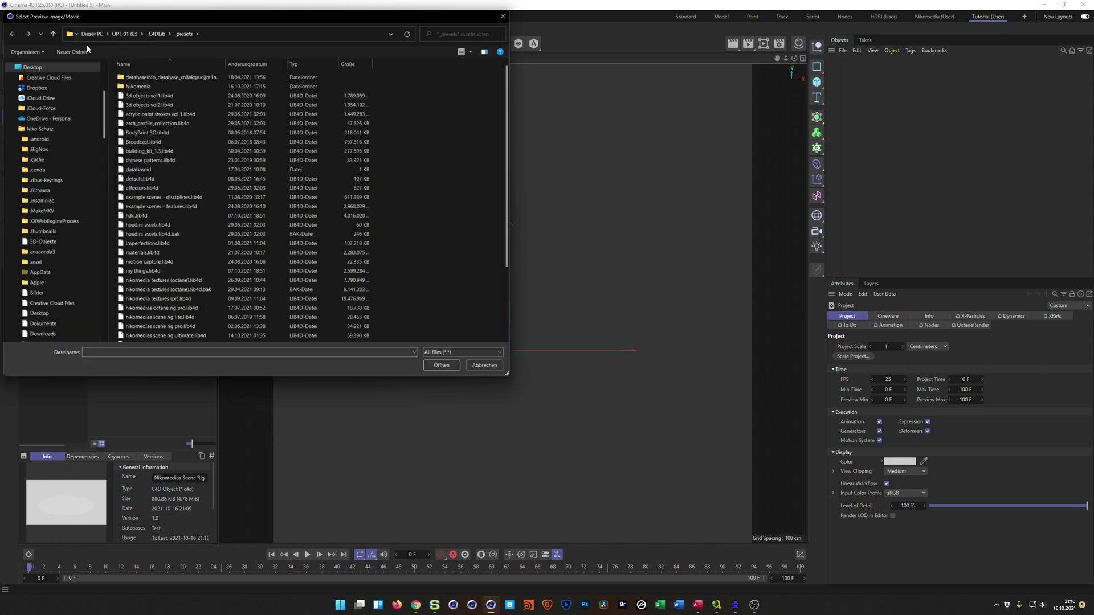
{"action": "left_click", "coordinate": [249, 267]}
{"action": "scroll", "coordinate": [249, 268], "scroll_direction": "down", "scroll_amount": 2}
{"action": "scroll", "coordinate": [249, 268], "scroll_direction": "down", "scroll_amount": 5}
{"action": "scroll", "coordinate": [273, 262], "scroll_direction": "up", "scroll_amount": 4}
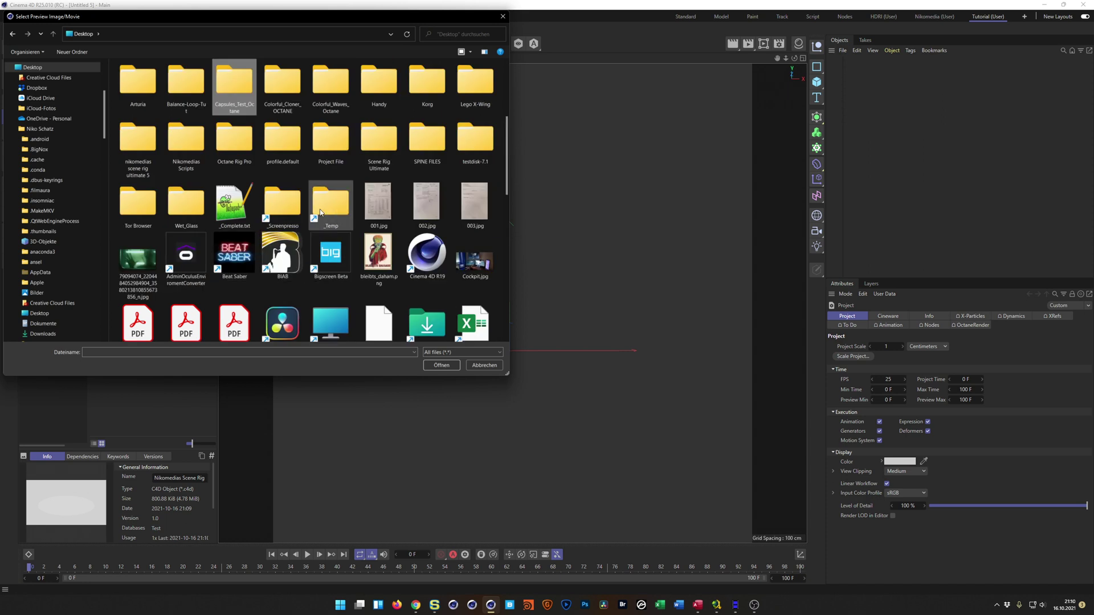
{"action": "double_click", "coordinate": [296, 207]}
{"action": "double_click", "coordinate": [333, 154]}
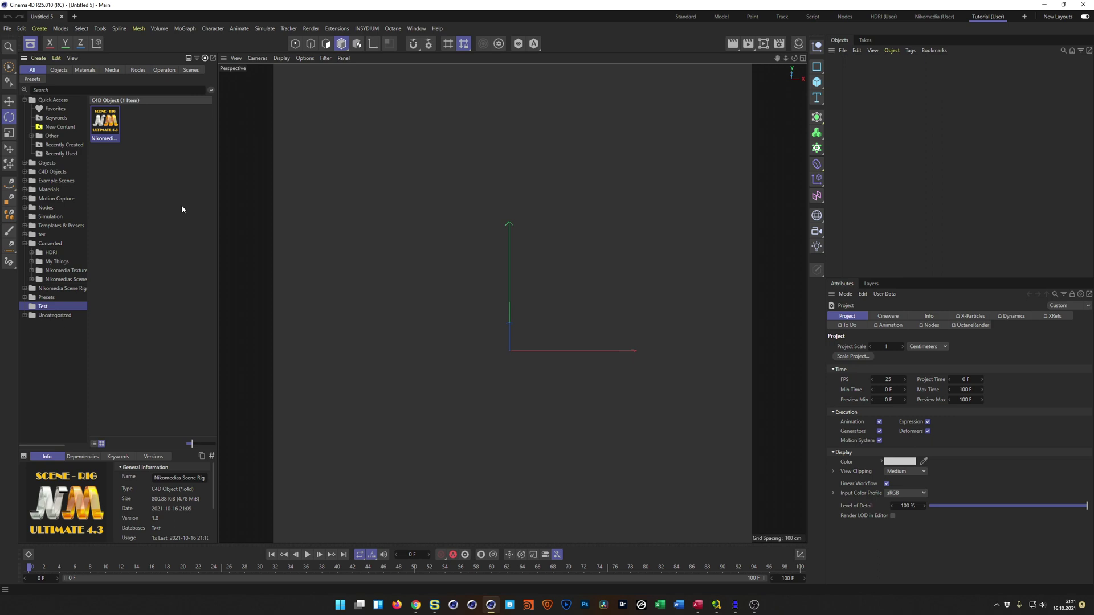
Step: Open the Command Manager, move it over the empty viewport and enable Edit Palettes
{"action": "key", "text": "shift+F12"}
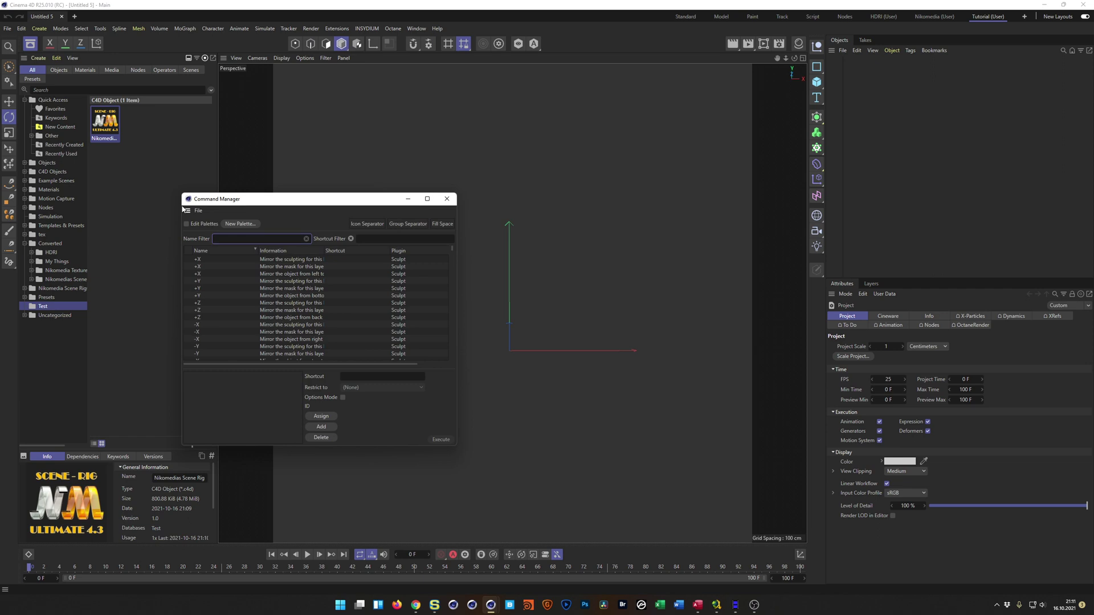
{"action": "left_click_drag", "start_coordinate": [277, 204], "coordinate": [580, 207]}
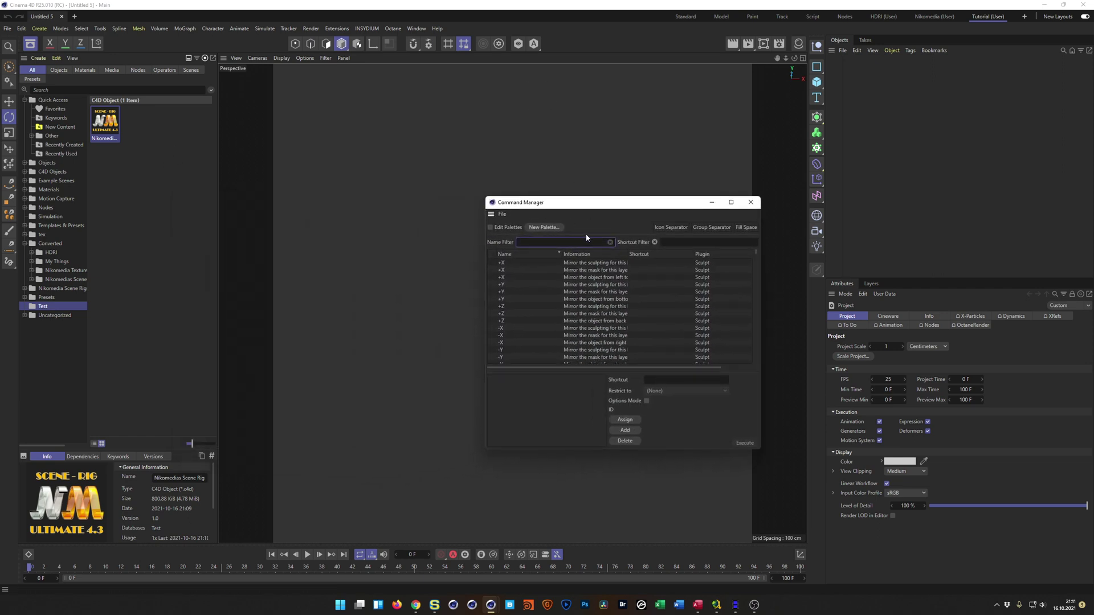
{"action": "left_click_drag", "start_coordinate": [520, 206], "coordinate": [502, 184]}
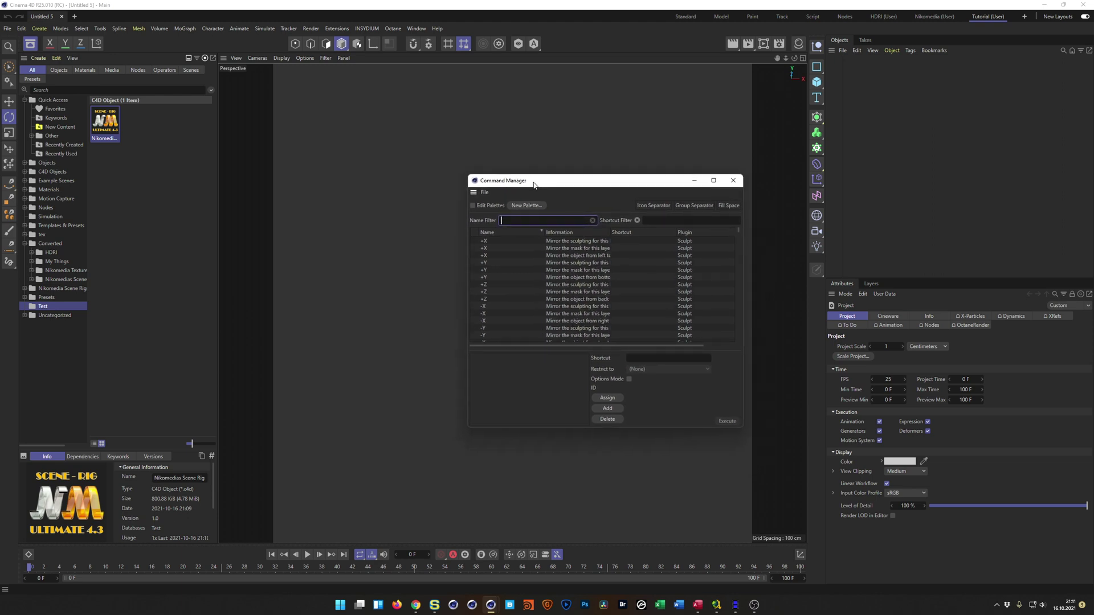
{"action": "left_click", "coordinate": [417, 28]}
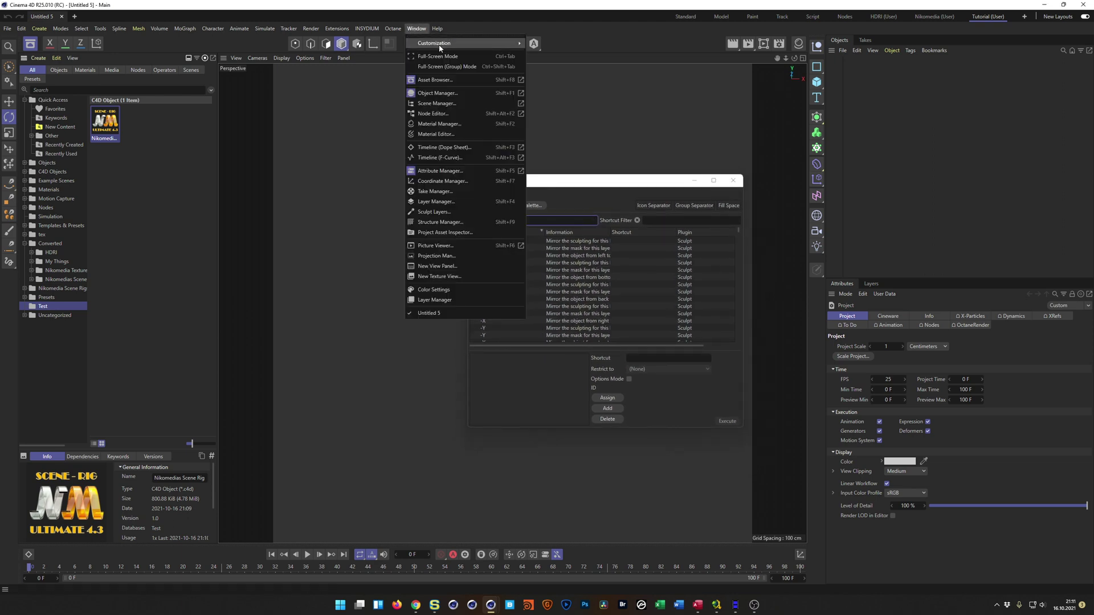
{"action": "mouse_move", "coordinate": [501, 44]}
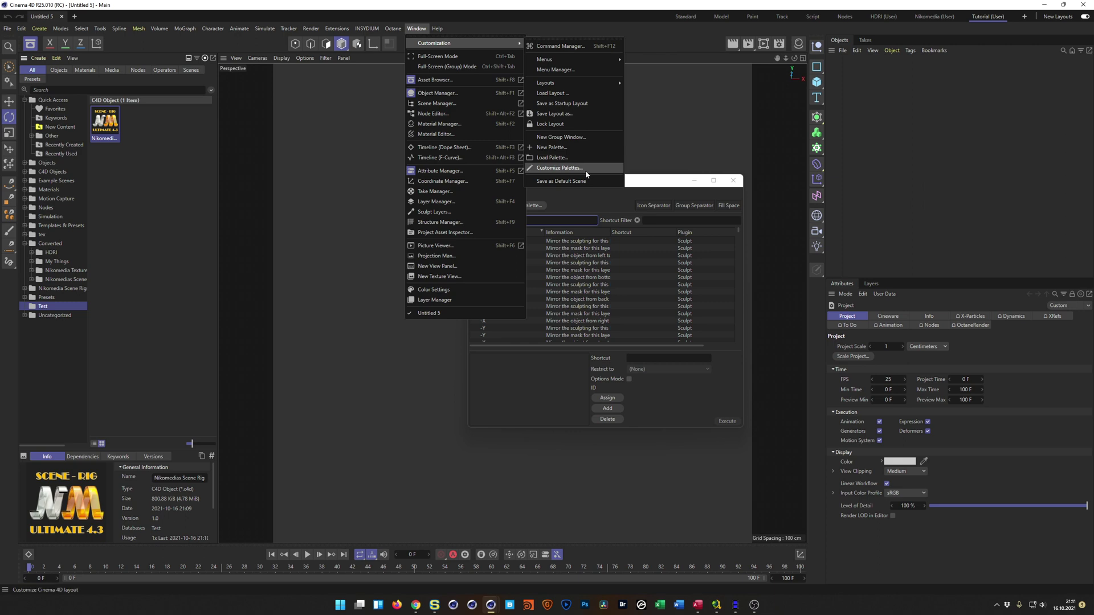
{"action": "left_click", "coordinate": [669, 188]}
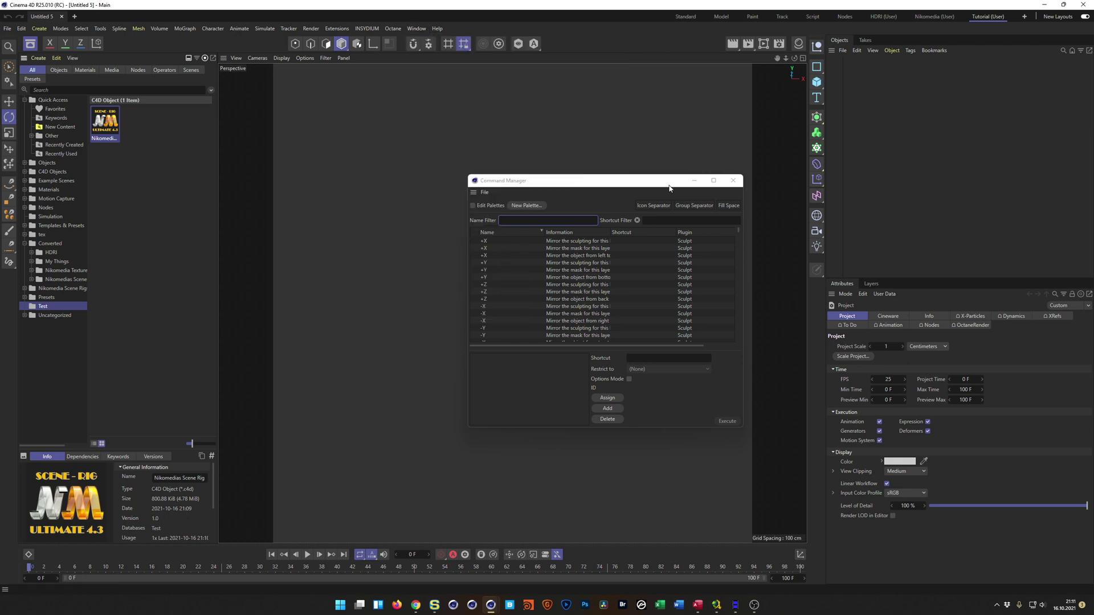
{"action": "left_click", "coordinate": [473, 205]}
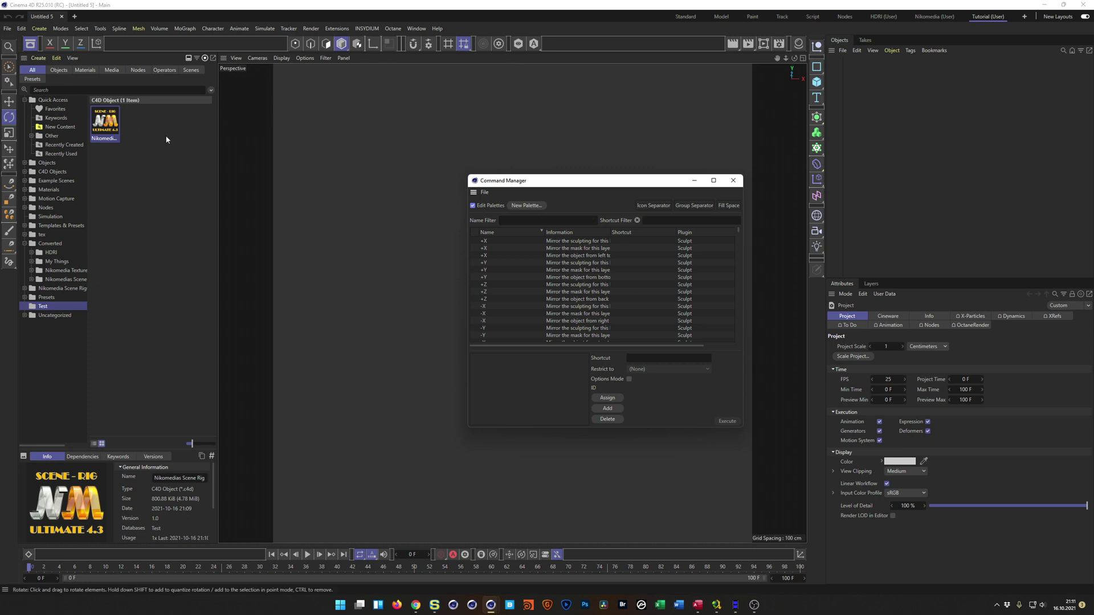
Step: Place the rig asset as an icon at the end of the modeling toolbar and put a group separator in front of it
{"action": "left_click_drag", "start_coordinate": [112, 131], "coordinate": [543, 42]}
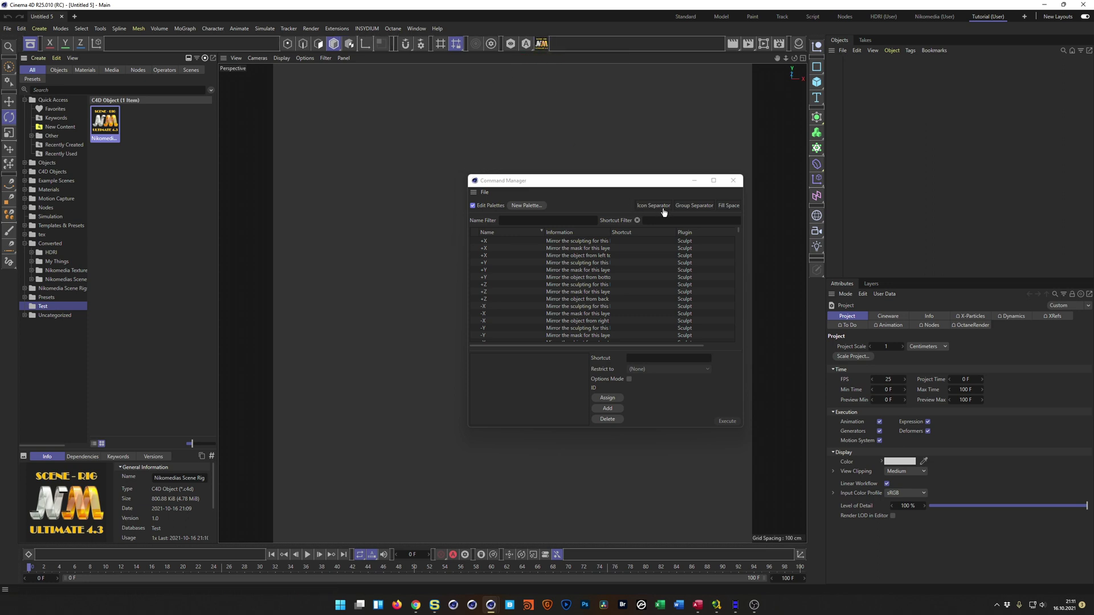
{"action": "left_click", "coordinate": [693, 212]}
{"action": "left_click_drag", "start_coordinate": [536, 50], "coordinate": [538, 54]}
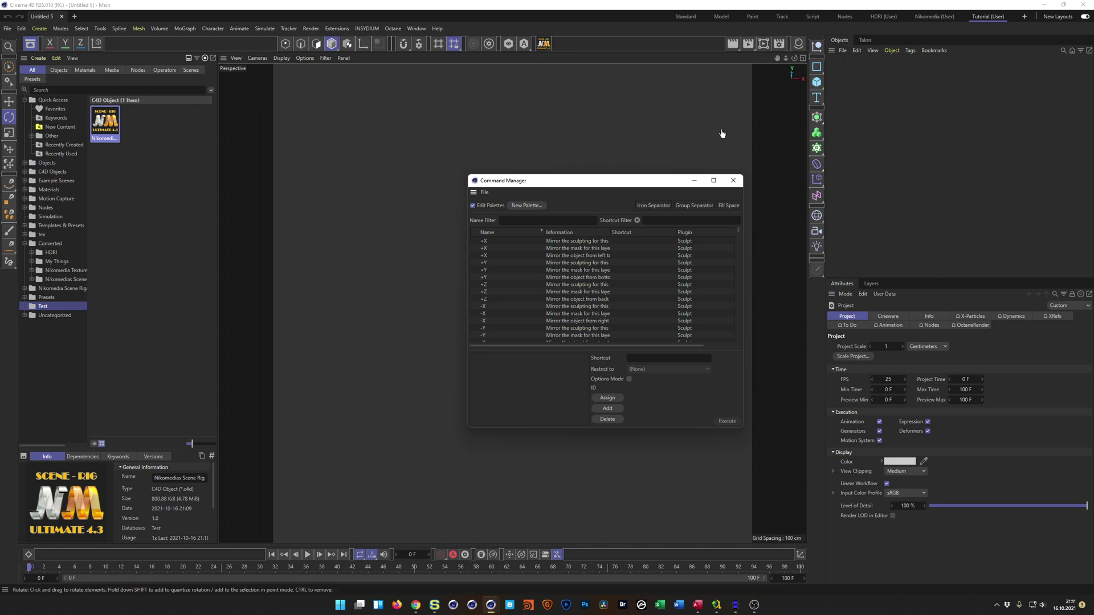
Step: Filter the commands by "delete" and place the delete_rig script beside the rig icon in the toolbar
{"action": "left_click", "coordinate": [542, 220]}
{"action": "left_click", "coordinate": [516, 221]}
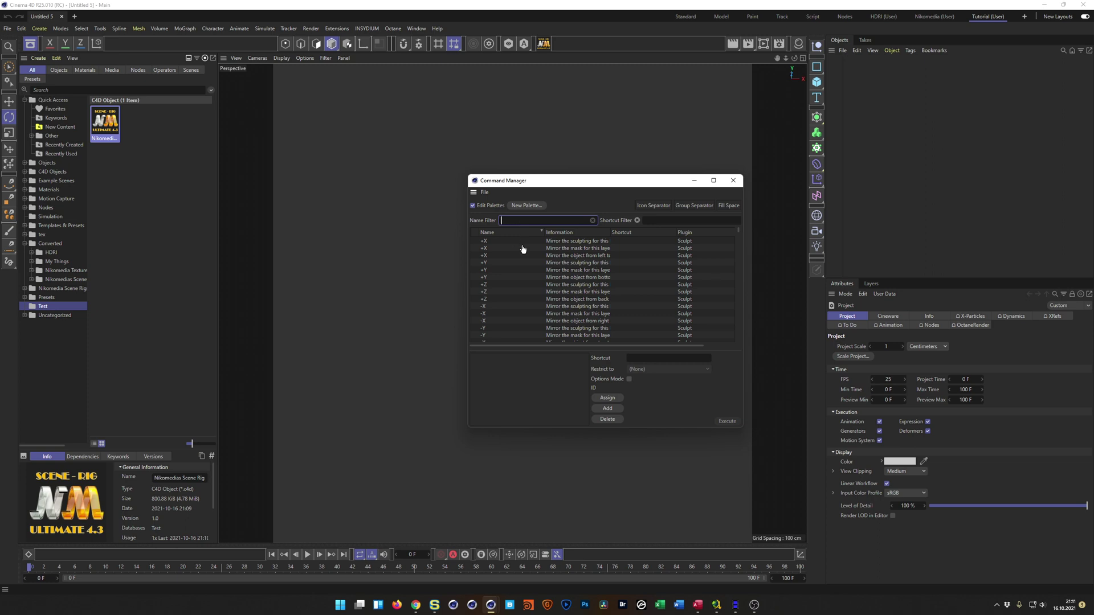
{"action": "type", "text": "delete"}
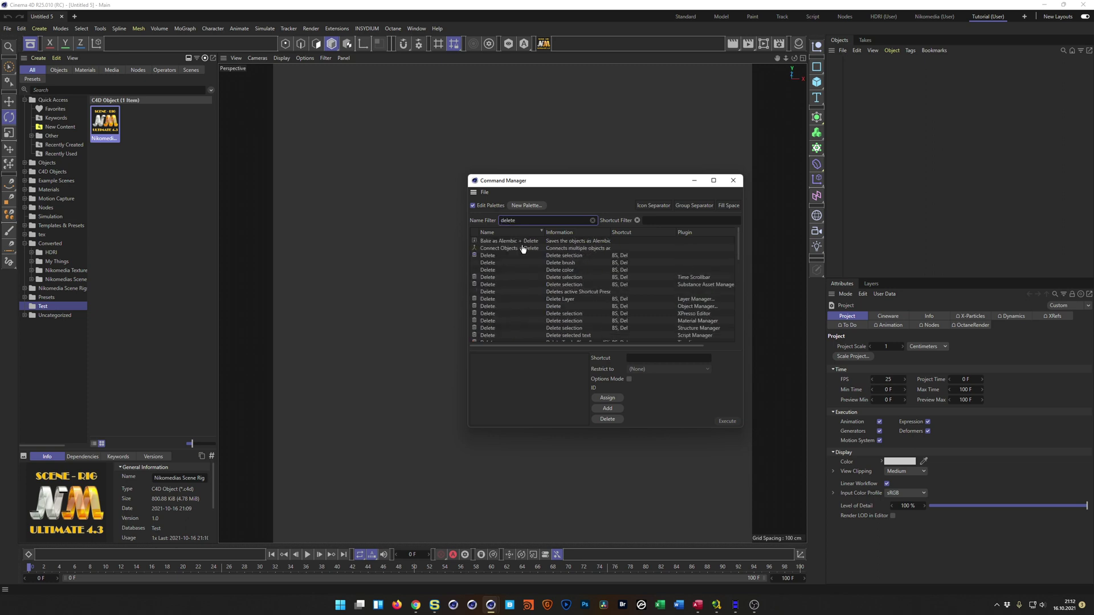
{"action": "scroll", "coordinate": [523, 249], "scroll_direction": "down", "scroll_amount": 10}
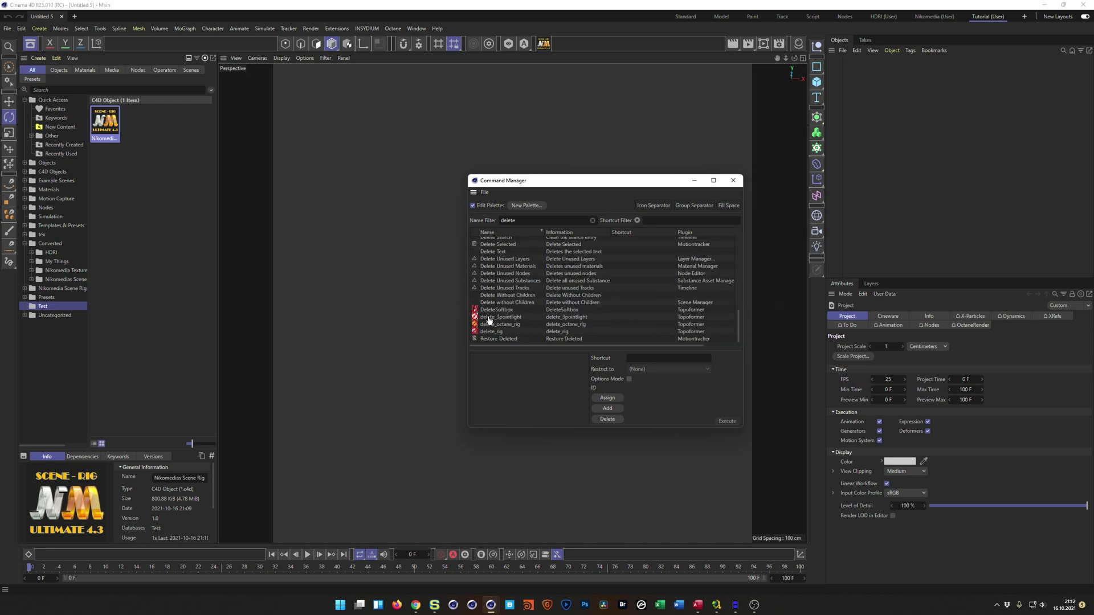
{"action": "left_click_drag", "start_coordinate": [490, 334], "coordinate": [551, 45]}
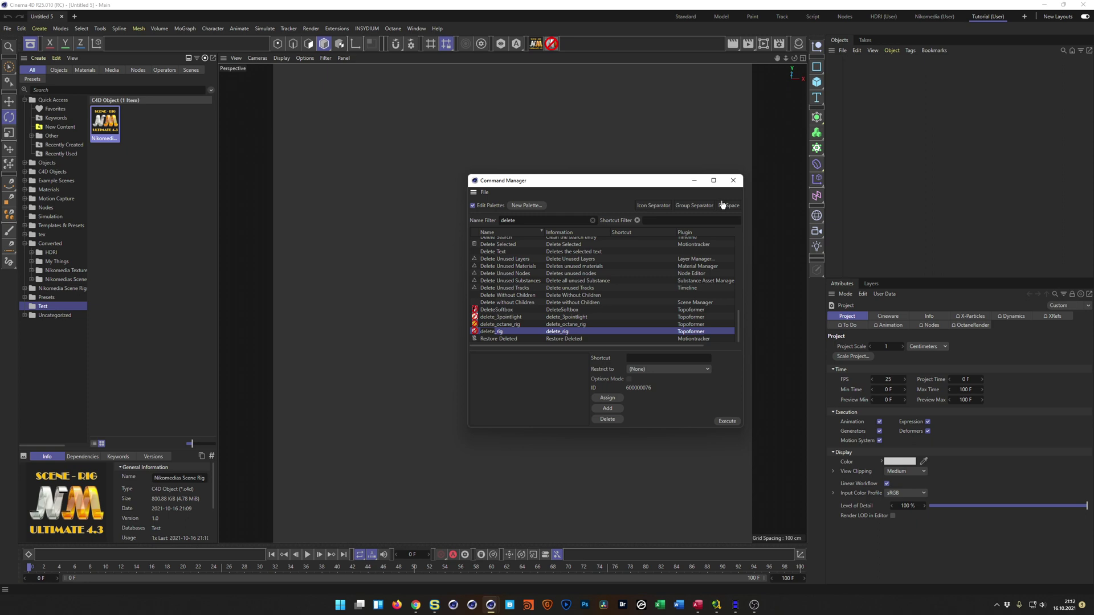
Step: Close the Command Manager and hide the Asset Browser
{"action": "left_click", "coordinate": [734, 182]}
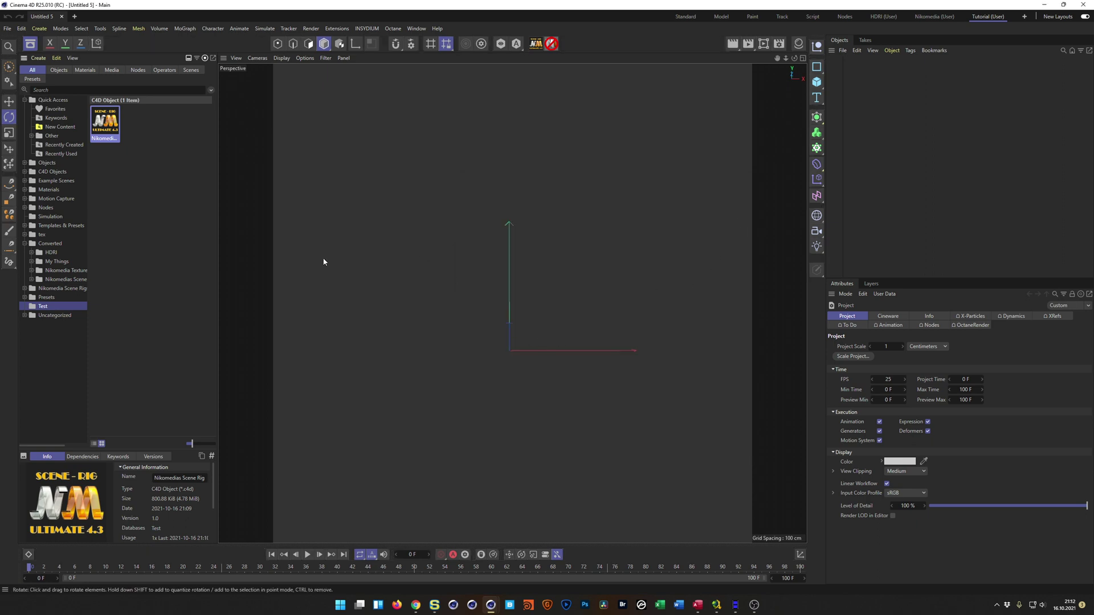
{"action": "left_click", "coordinate": [31, 43]}
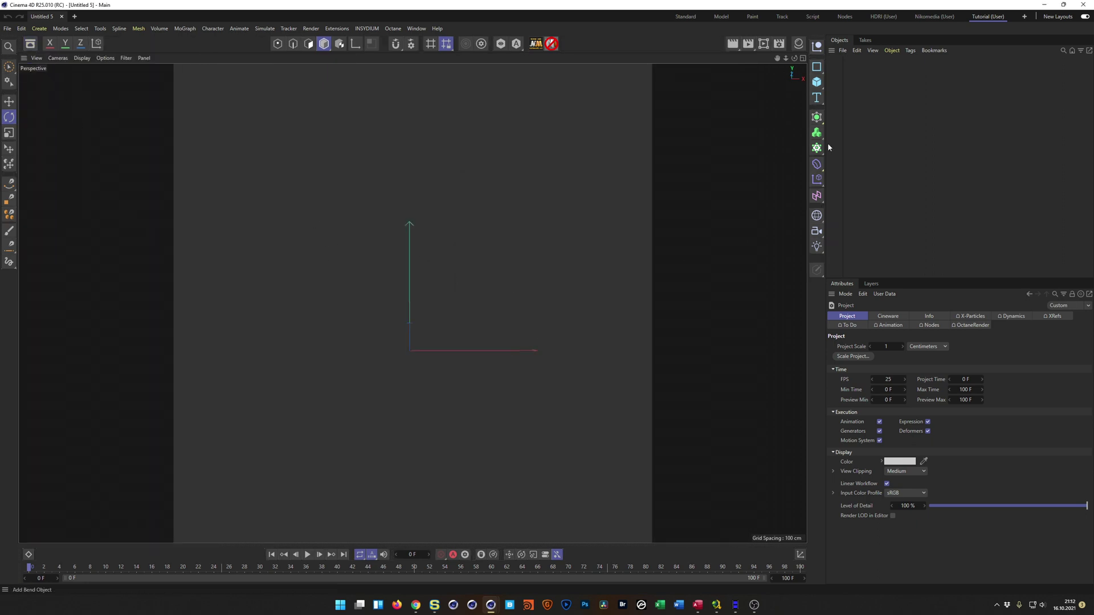
Step: Add a cube to the scene and insert the Nikomedias Scene Rig Ultimate using its new toolbar icon
{"action": "left_click", "coordinate": [816, 81]}
{"action": "left_click_drag", "start_coordinate": [425, 348], "coordinate": [463, 279], "text": "alt"}
{"action": "left_click", "coordinate": [535, 45]}
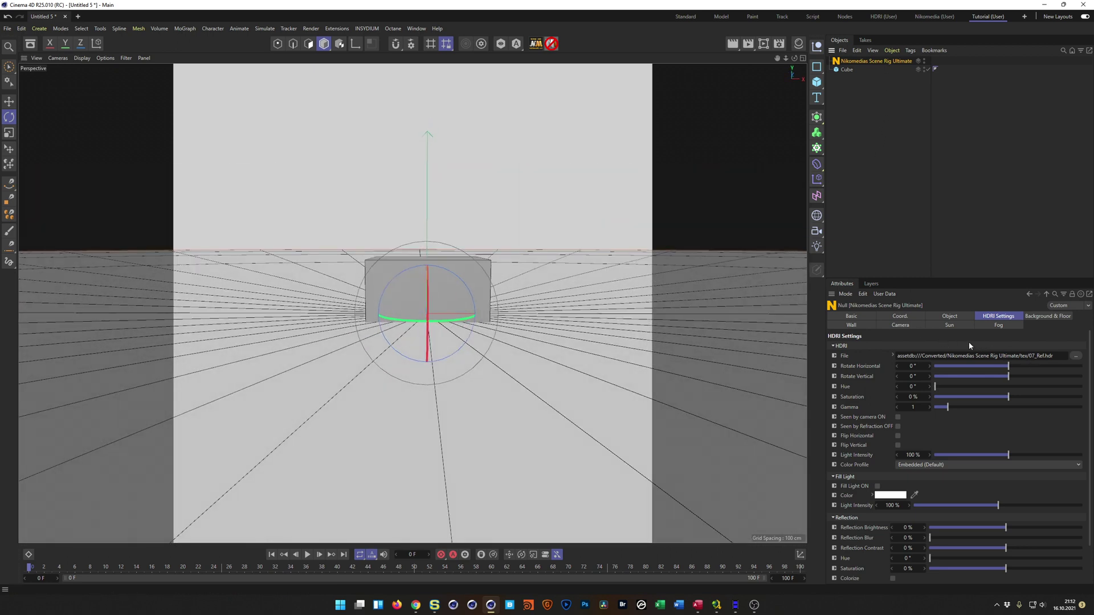
Step: Make the rig's HDRI seen by the camera and remove the rig with the delete_rig script
{"action": "left_click", "coordinate": [898, 417]}
{"action": "mouse_move", "coordinate": [1009, 366]}
{"action": "left_mouse_down"}
{"action": "mouse_move", "coordinate": [994, 366]}
{"action": "mouse_move", "coordinate": [1008, 366]}
{"action": "left_mouse_up"}
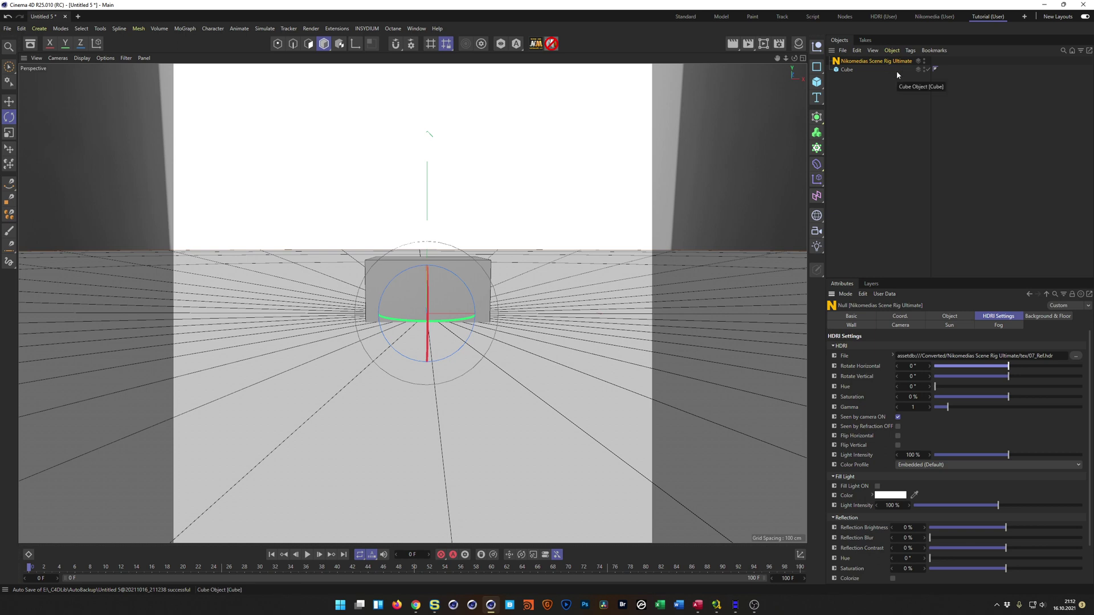
{"action": "left_click", "coordinate": [550, 45]}
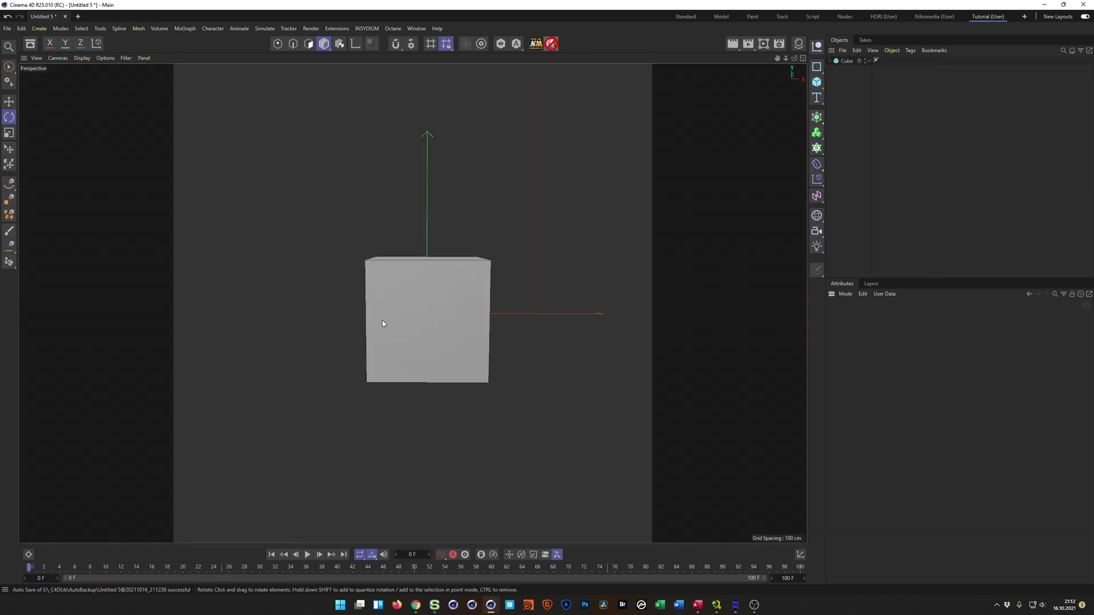
{"action": "left_click_drag", "start_coordinate": [407, 307], "coordinate": [447, 275], "text": "alt"}
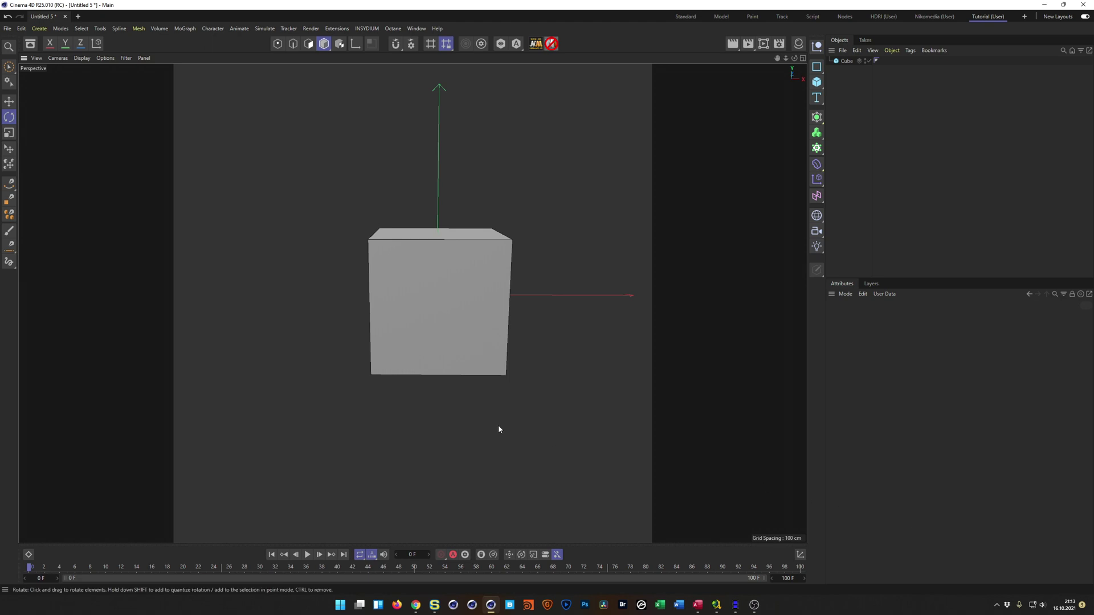
Step: Show the Asset Browser, switch to File Explorer and open the Asset_Browser folder inside _C4DLib
{"action": "left_click", "coordinate": [30, 44]}
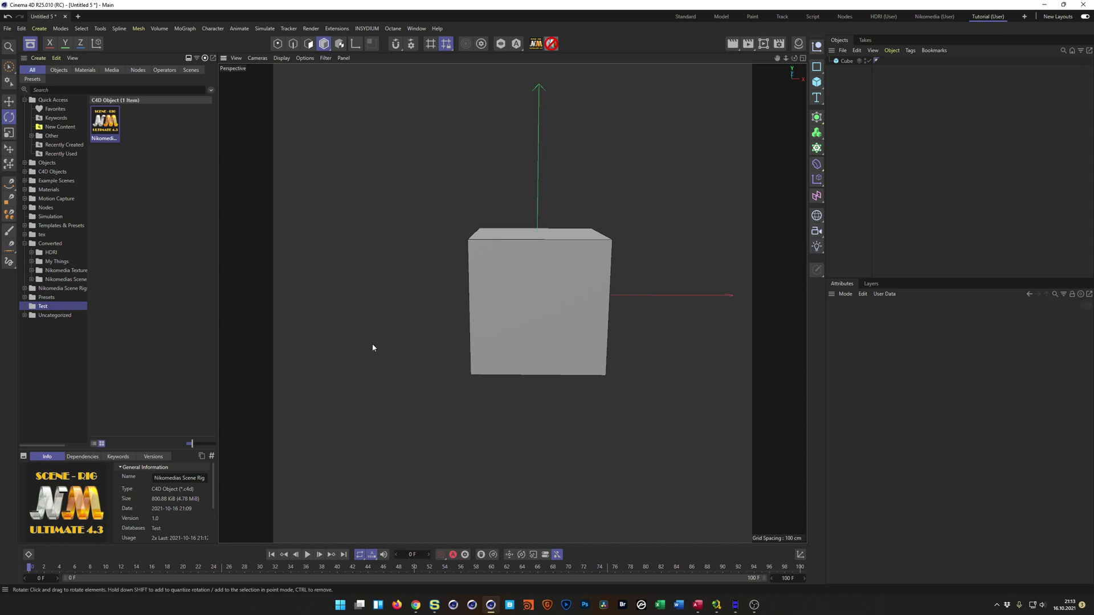
{"action": "key", "text": "super+e"}
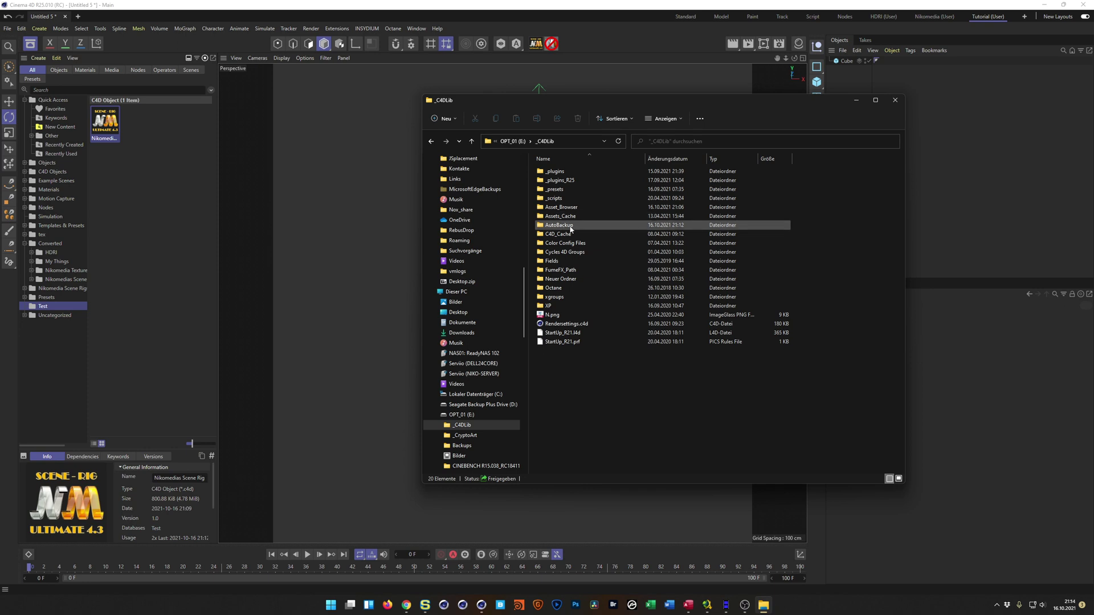
{"action": "left_click", "coordinate": [563, 210]}
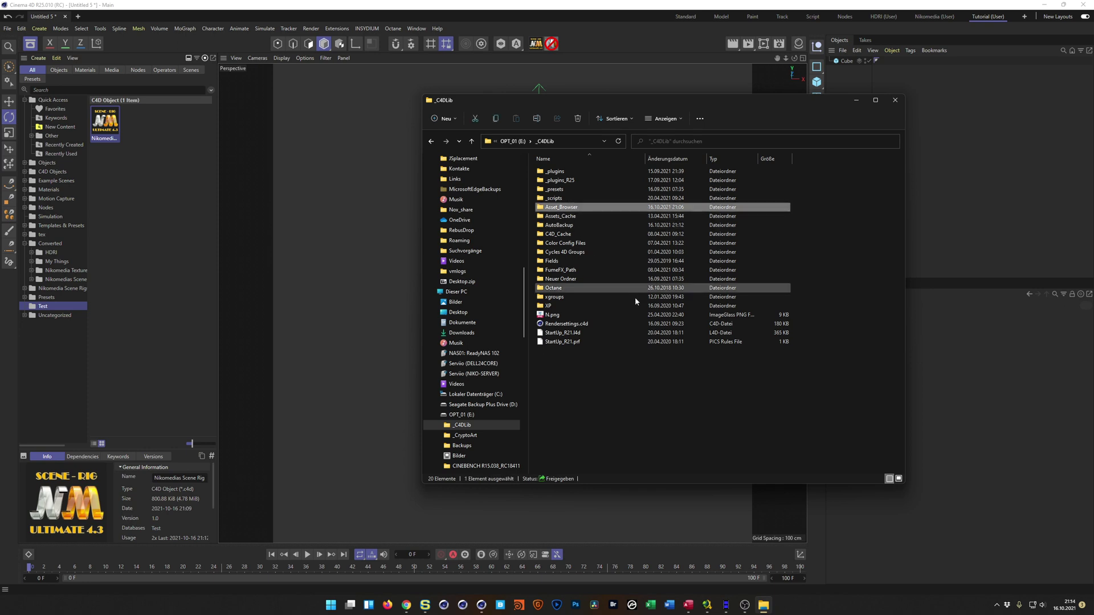
{"action": "key", "text": "Return"}
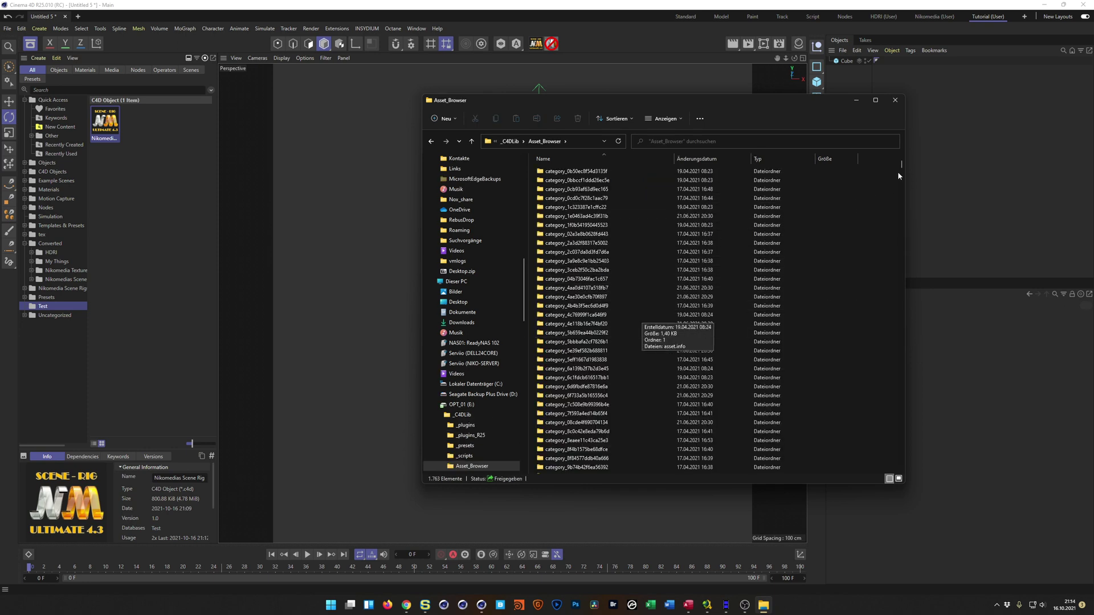
Step: Open the Test database folder within the Asset_Browser folder and examine its contents
{"action": "left_click_drag", "start_coordinate": [901, 166], "coordinate": [898, 483]}
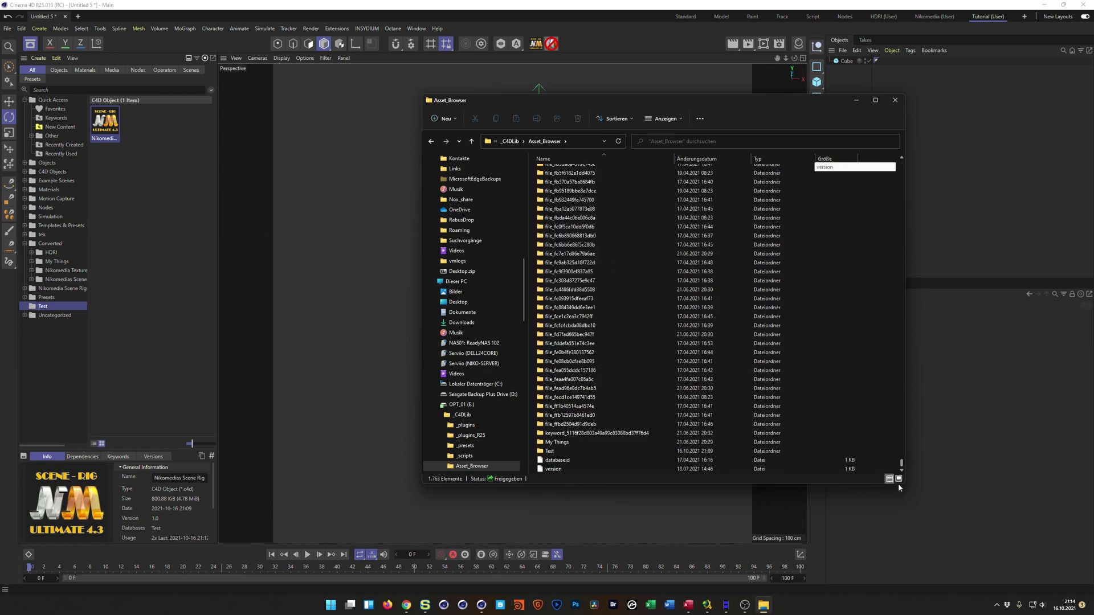
{"action": "left_click", "coordinate": [549, 451]}
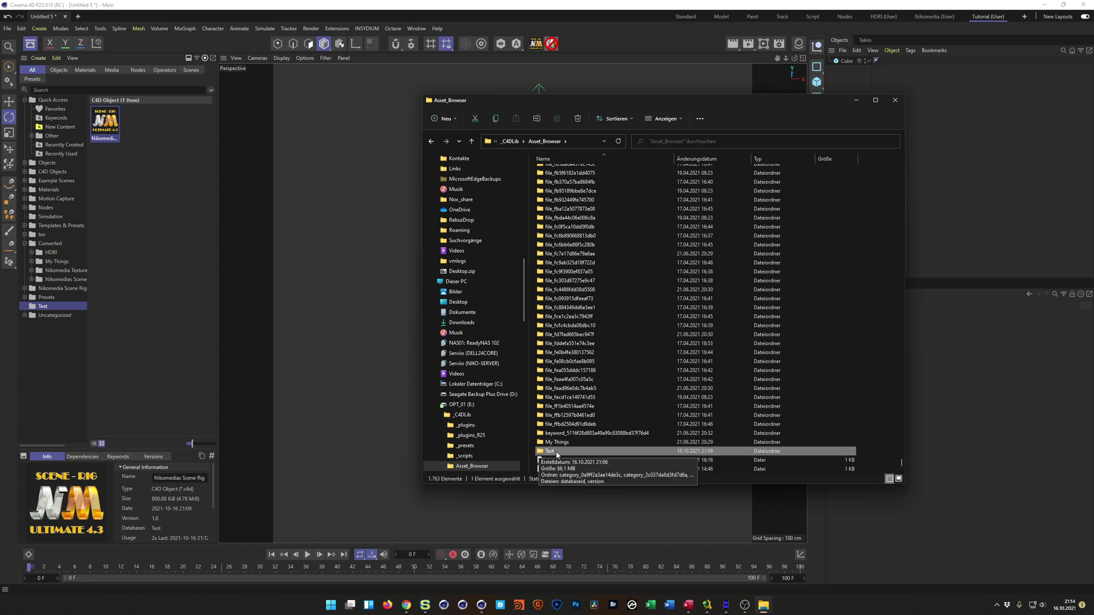
{"action": "double_click", "coordinate": [548, 452]}
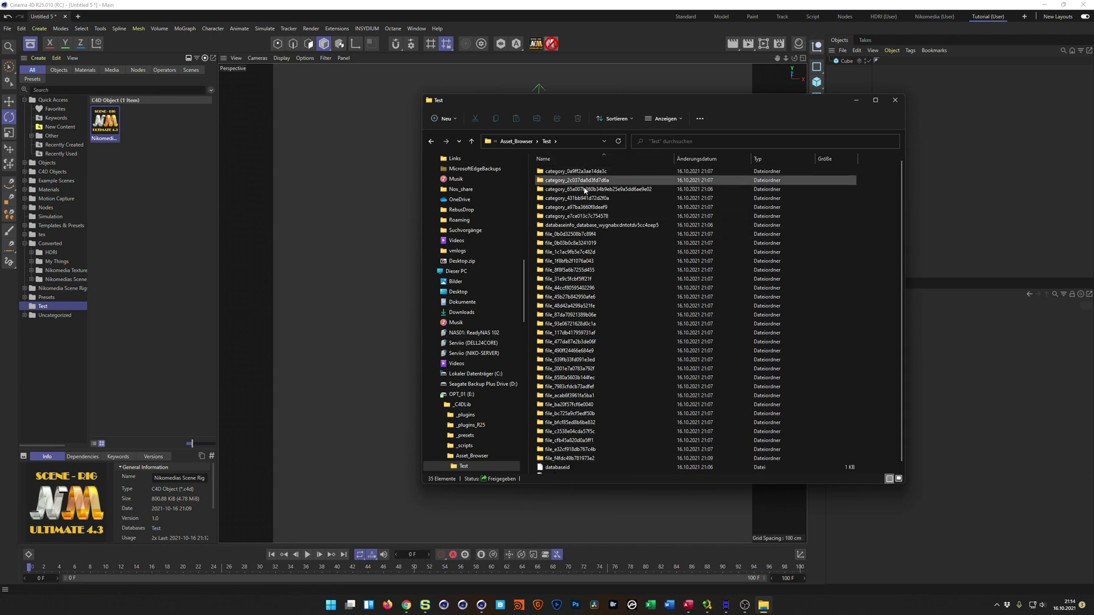
{"action": "scroll", "coordinate": [545, 350], "scroll_direction": "down", "scroll_amount": 1}
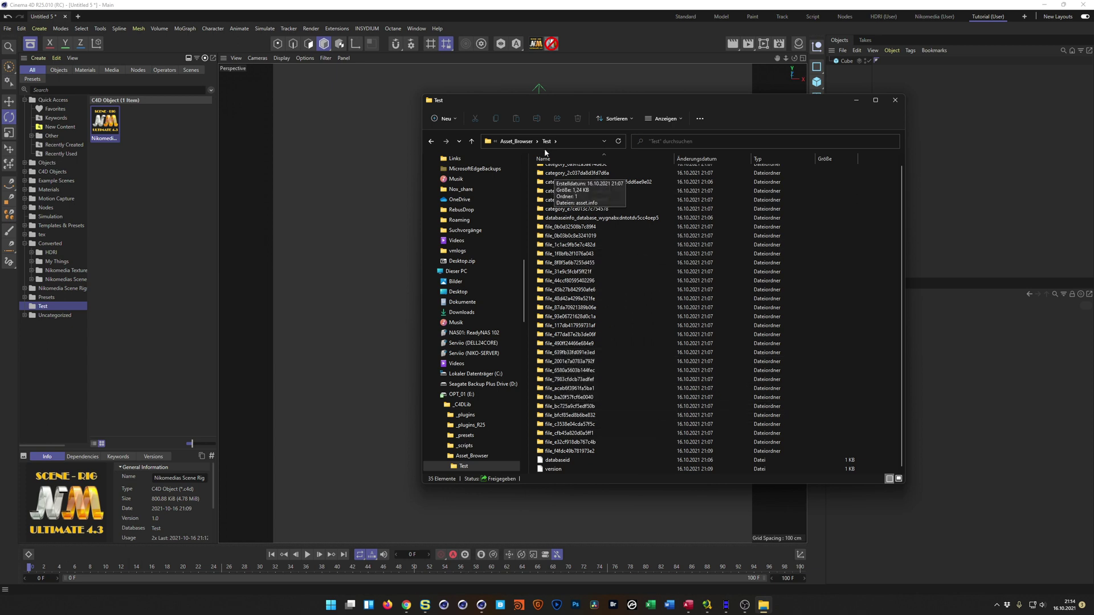
Step: Go back to the parent Asset_Browser folder, view the end of its file list and return to Cinema 4D
{"action": "left_click", "coordinate": [522, 142]}
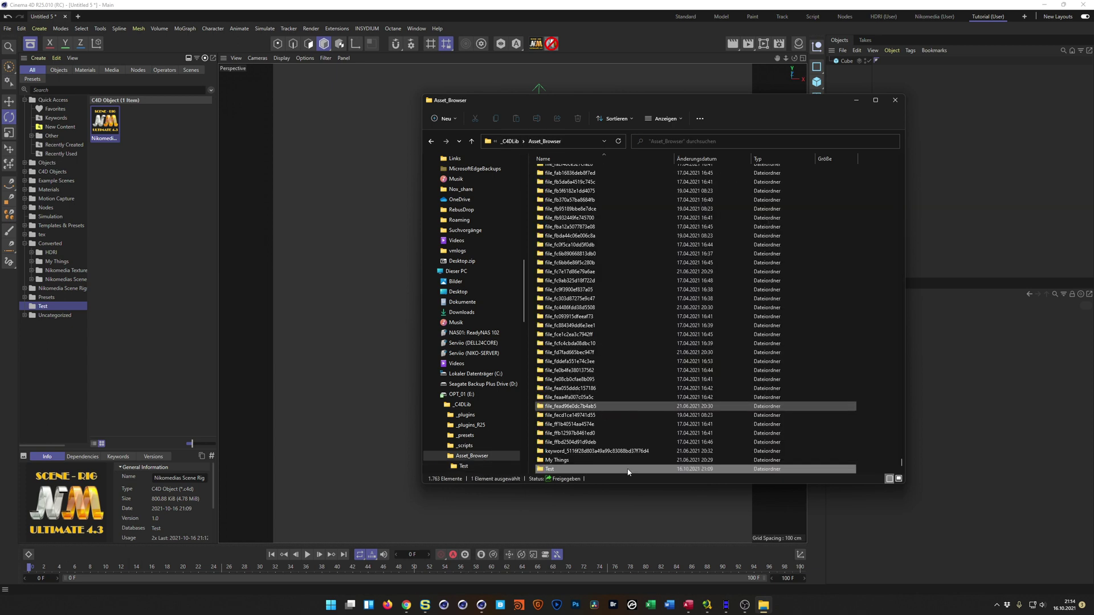
{"action": "scroll", "coordinate": [624, 461], "scroll_direction": "down", "scroll_amount": 1}
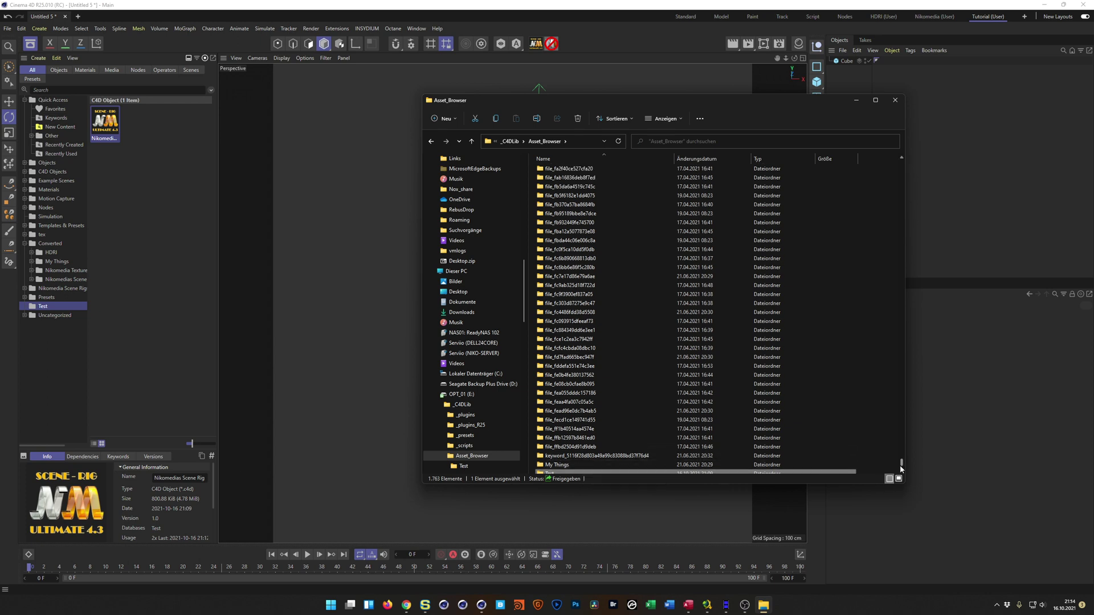
{"action": "left_click", "coordinate": [901, 444]}
{"action": "left_click_drag", "start_coordinate": [901, 444], "coordinate": [869, 494]}
{"action": "left_click", "coordinate": [870, 493]}
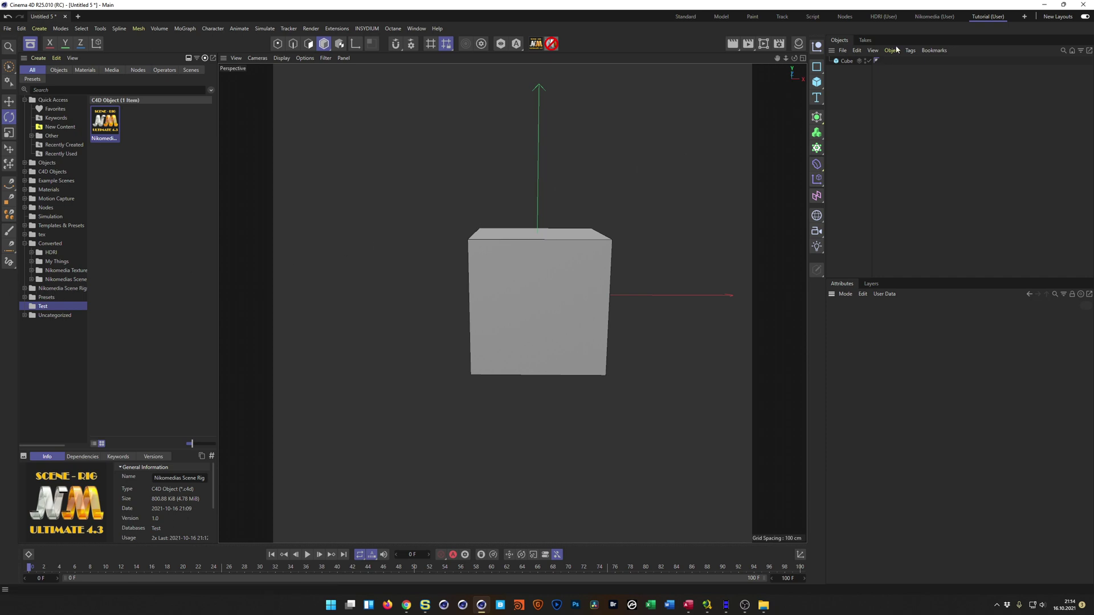
Step: Switch to the Nikomedia (User) layout and widen its viewport area
{"action": "left_click", "coordinate": [934, 16]}
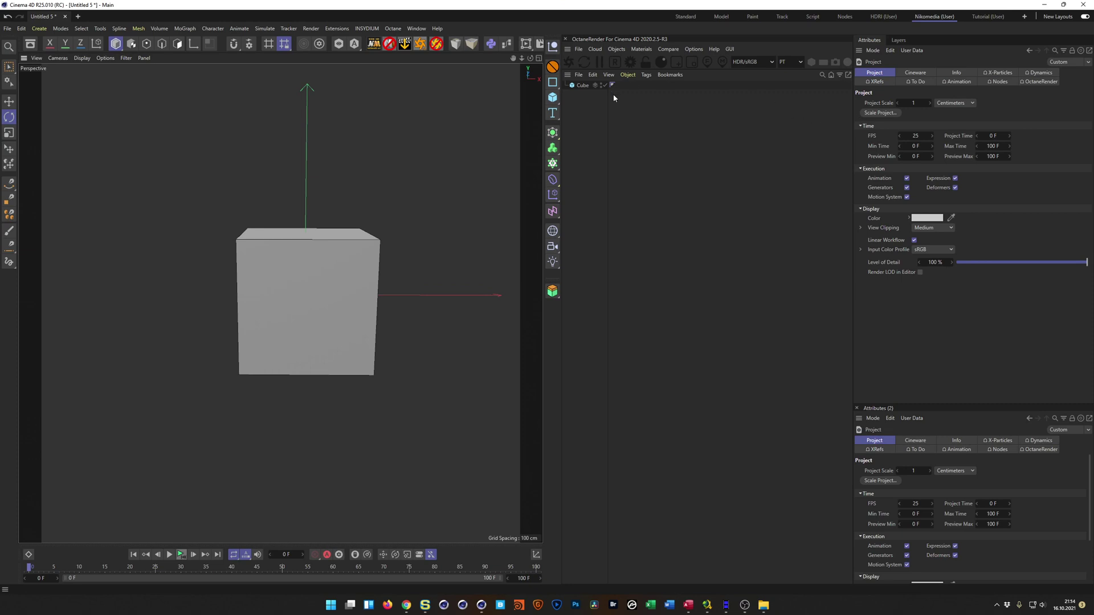
{"action": "left_click_drag", "start_coordinate": [561, 120], "coordinate": [658, 120]}
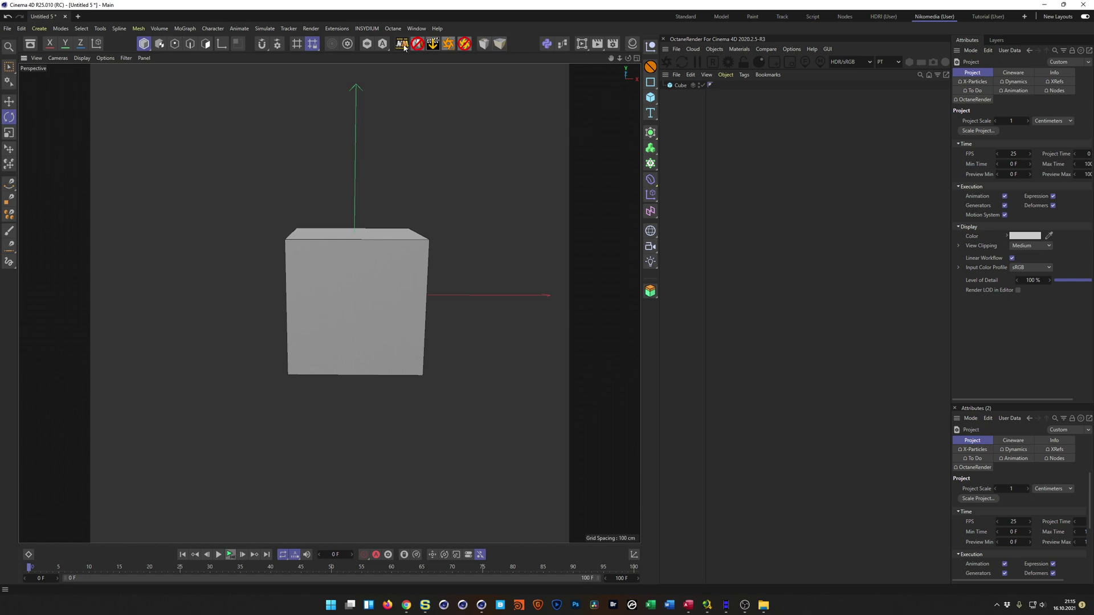
Step: Insert the Octane Rig Pro and remove it with its delete script, and return to the Tutorial (User) layout
{"action": "left_click", "coordinate": [449, 44]}
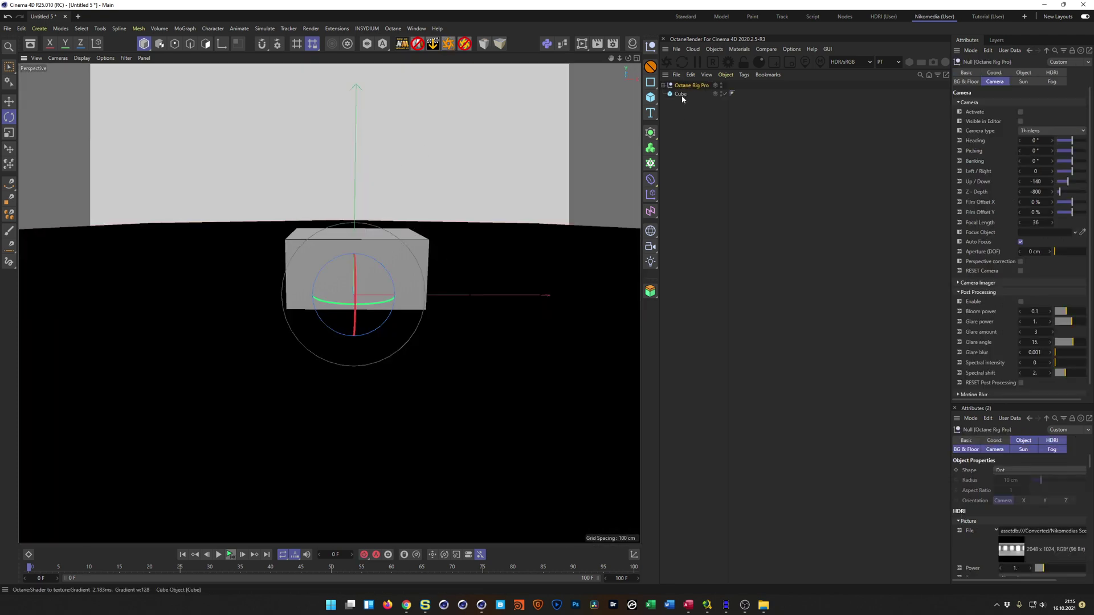
{"action": "left_click", "coordinate": [465, 45]}
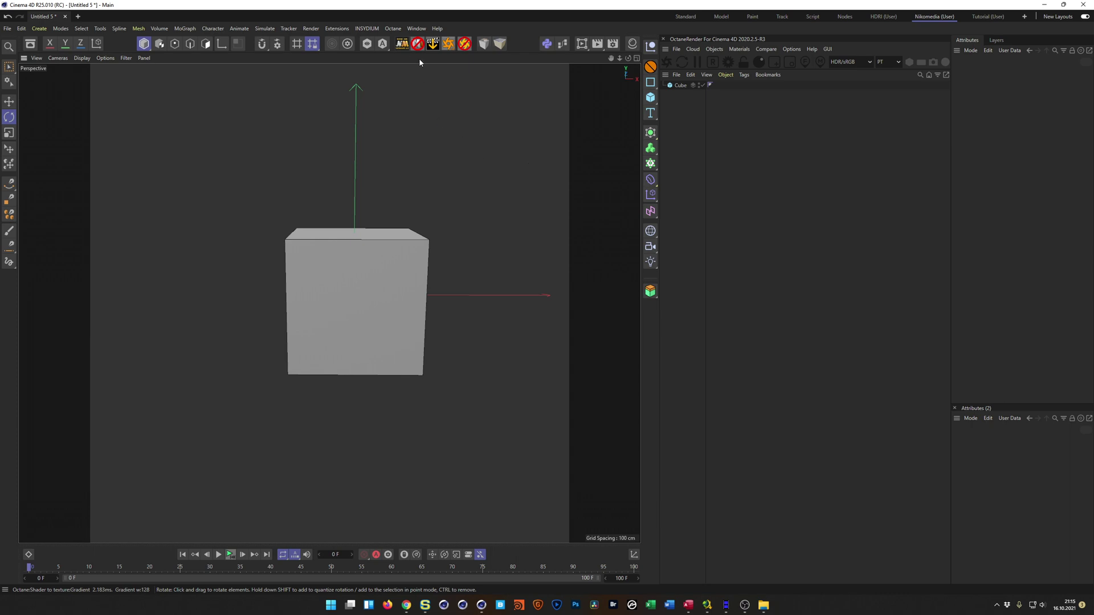
{"action": "left_click", "coordinate": [982, 18]}
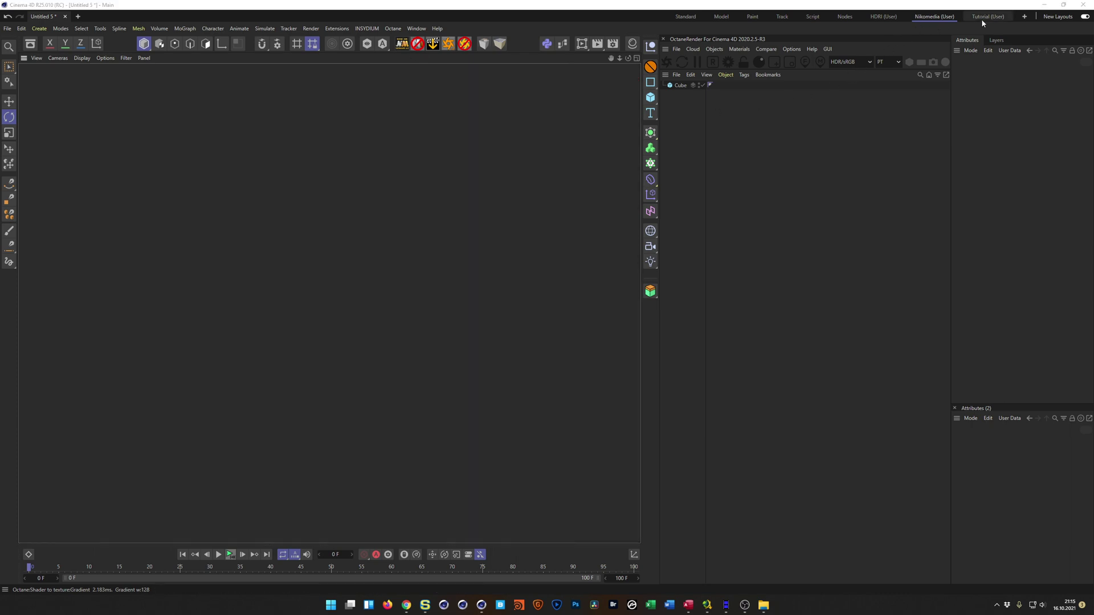